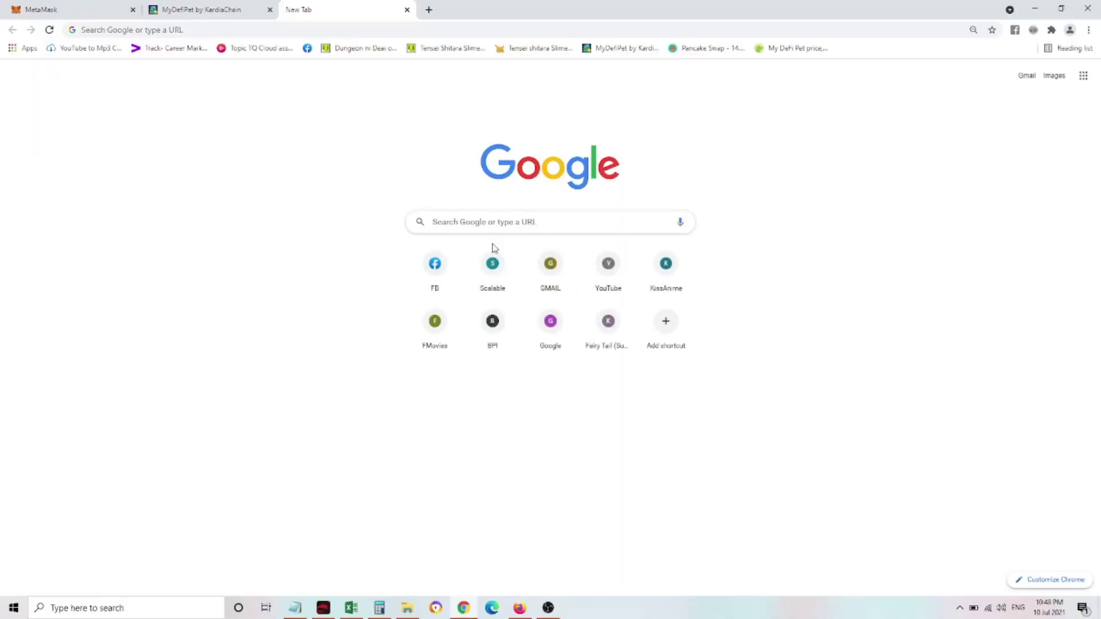
Search Google for binance.com and open Binance's free account registration page
click(494, 228)
text(binance.c)
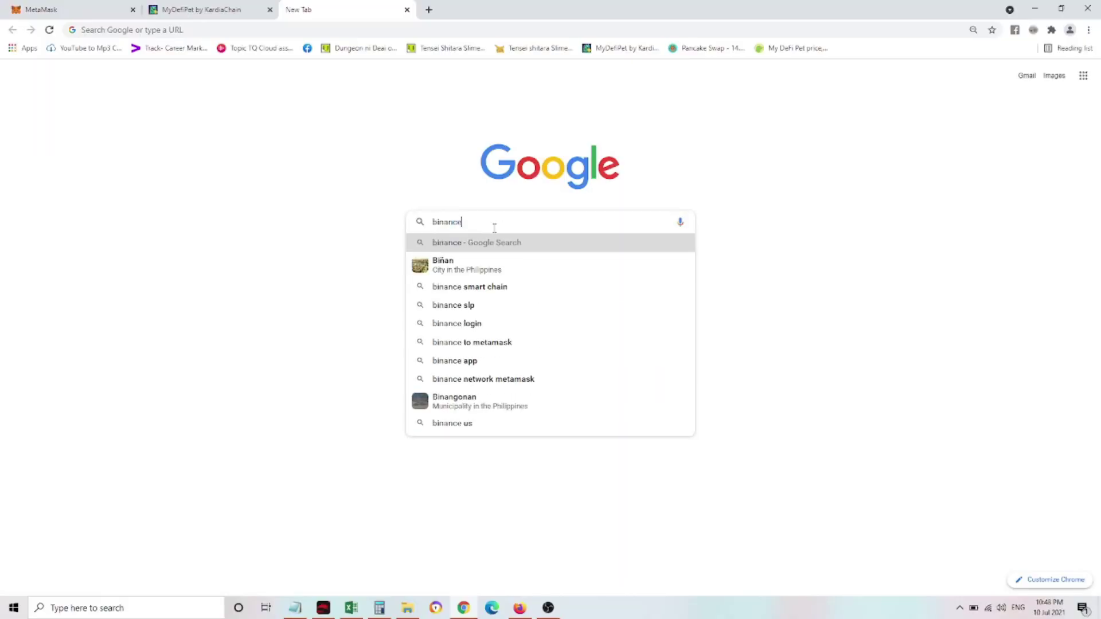
text(om)
key(Return)
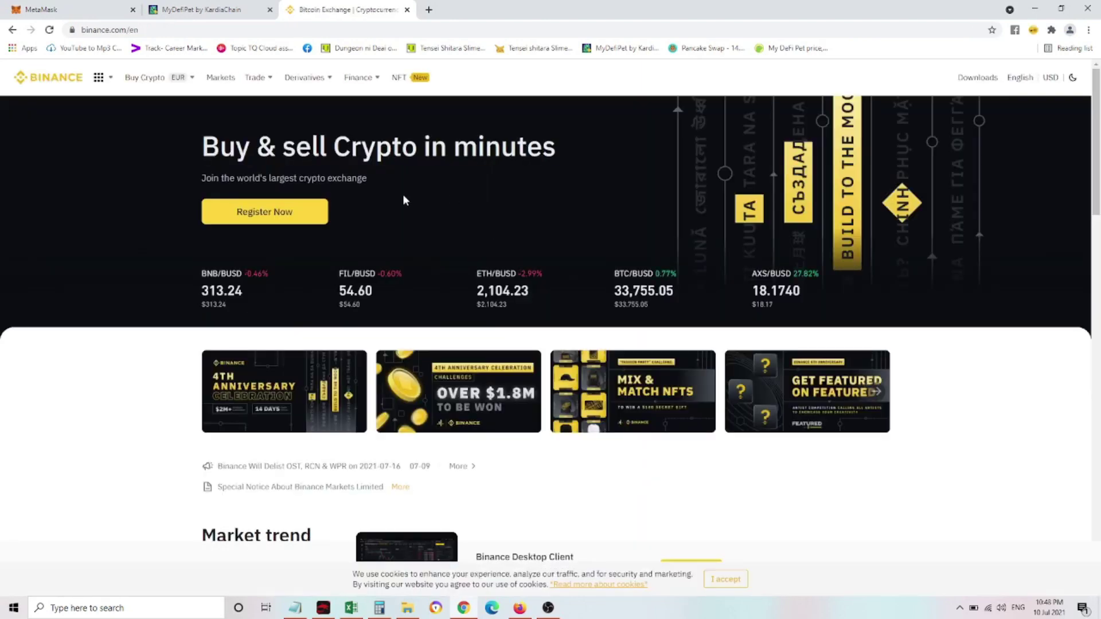
click(287, 218)
Register a Binance account with the user's e-mail address and password, solving the slider puzzle
click(498, 256)
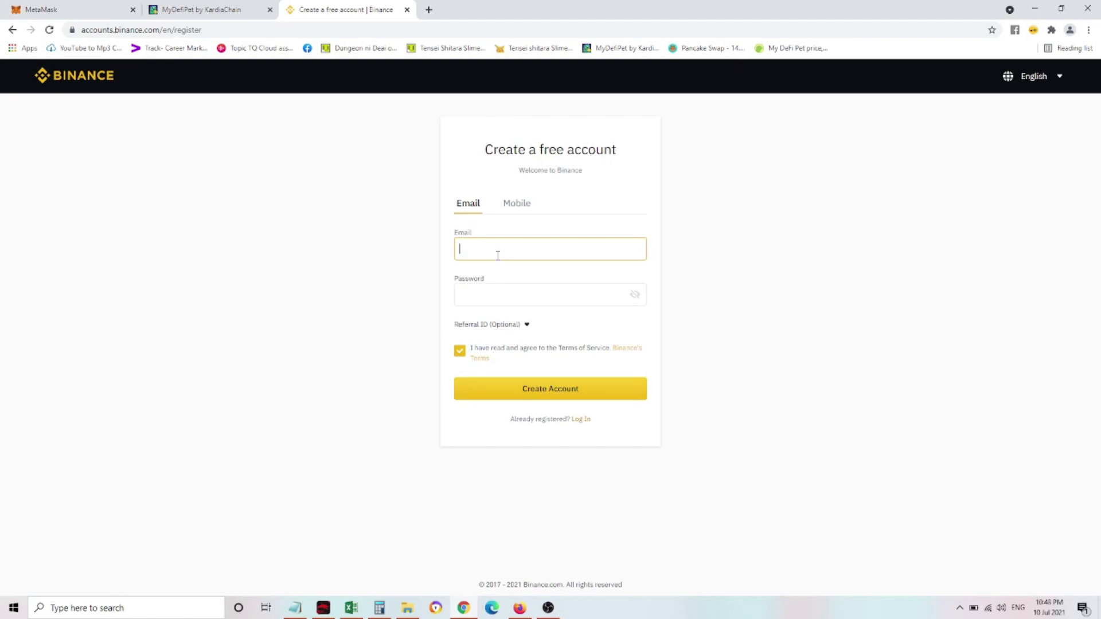
key(Tab)
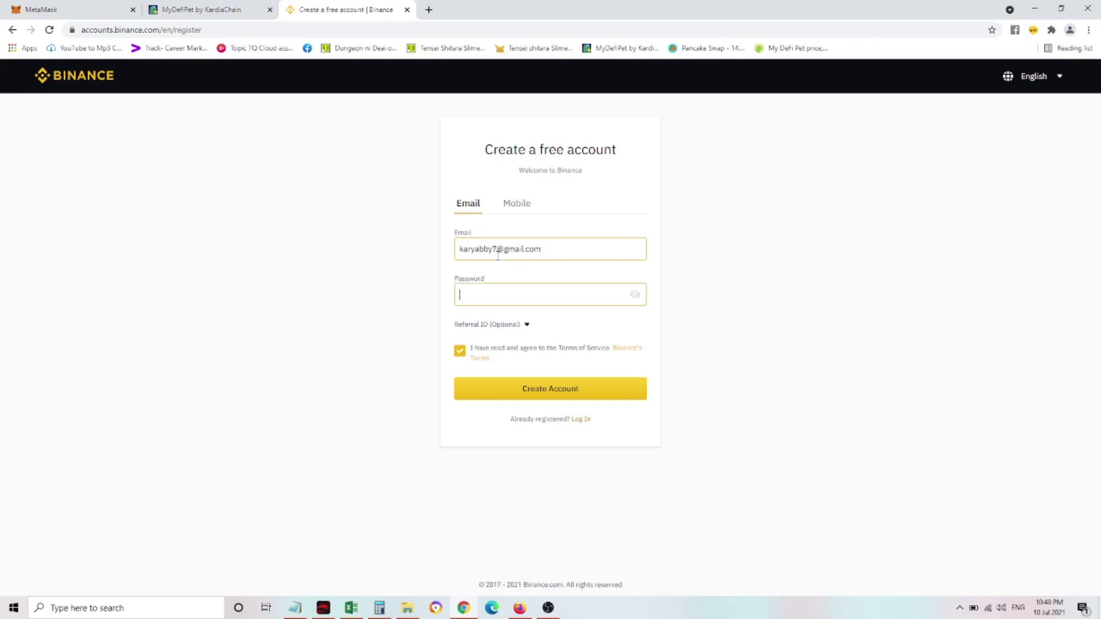
text(•••••••••)
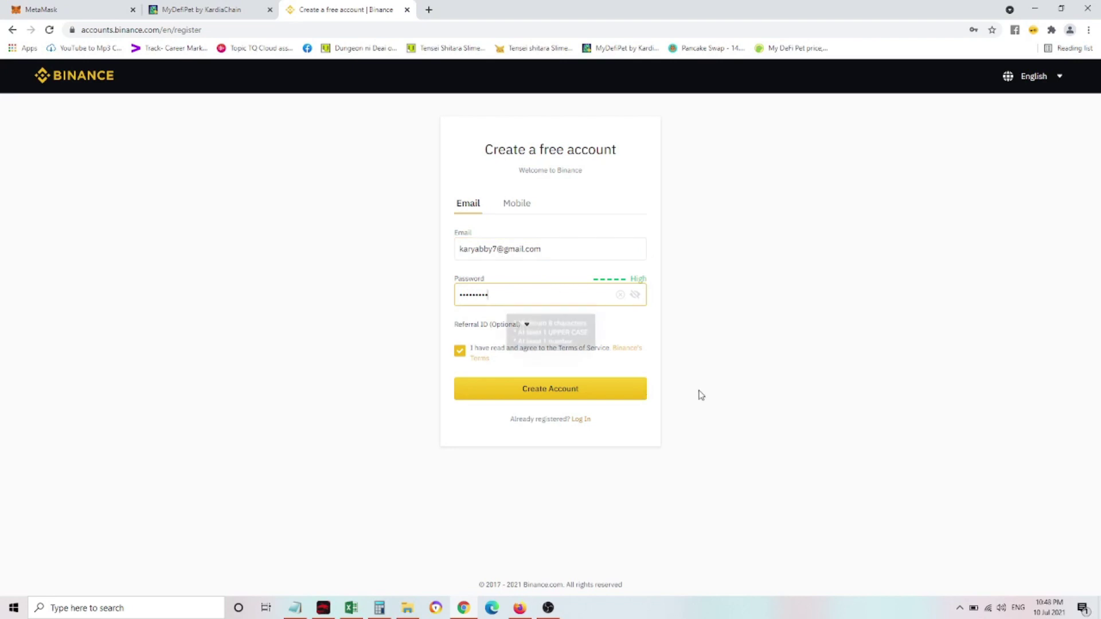
click(538, 389)
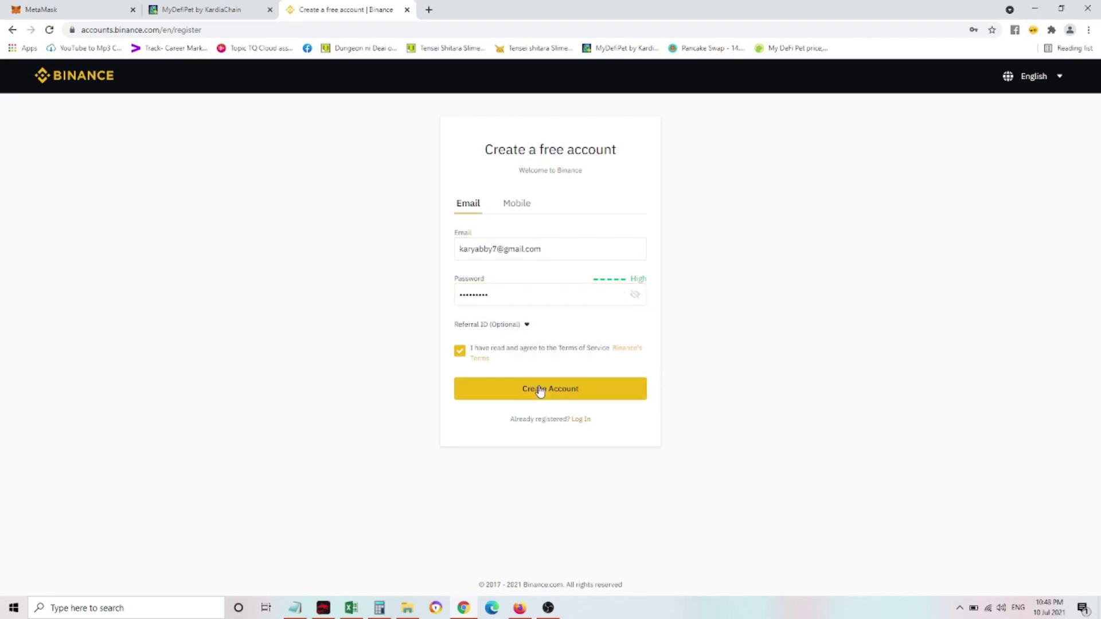
drag(475, 389, 549, 399)
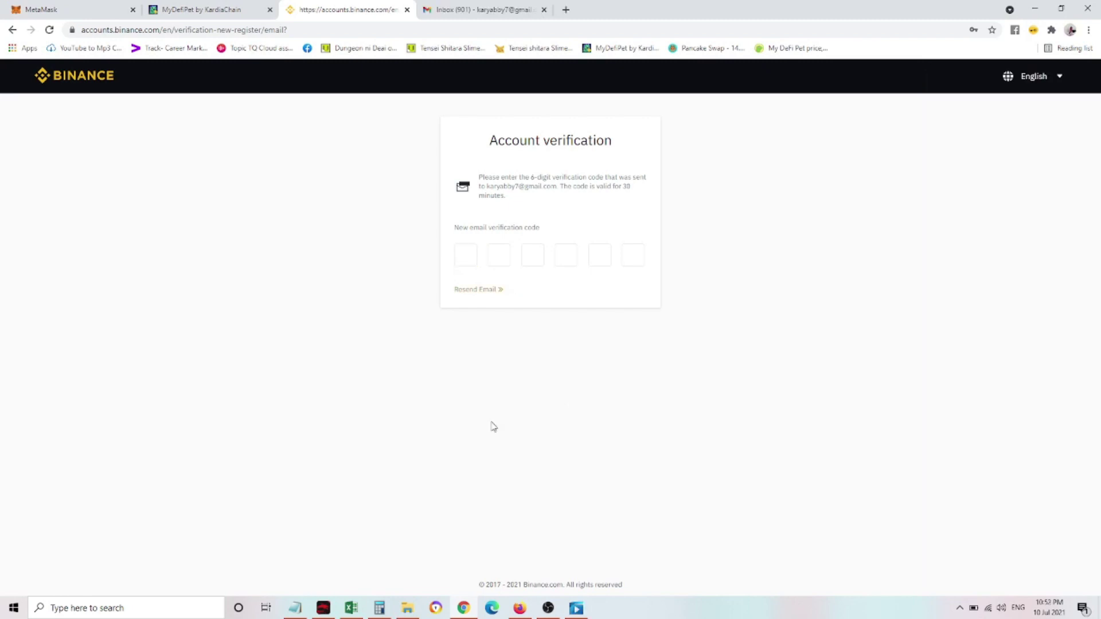
Copy the activation code from the Binance e-mail in Gmail into Binance's verification boxes
click(471, 10)
click(333, 162)
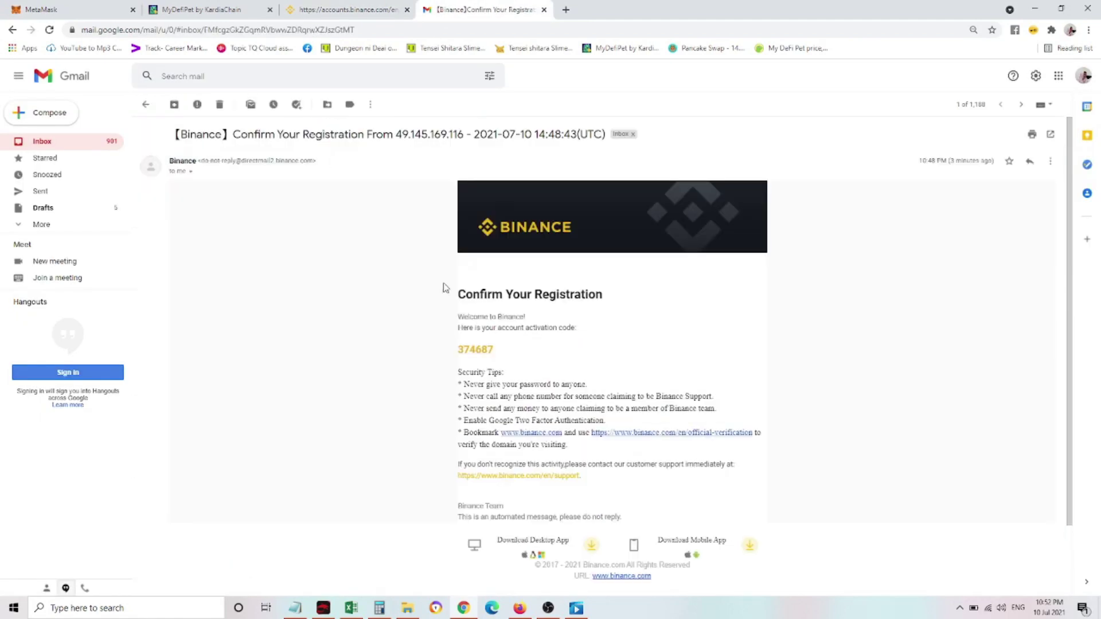
double_click(485, 350)
key(ctrl+c)
click(338, 8)
click(475, 263)
key(ctrl+v)
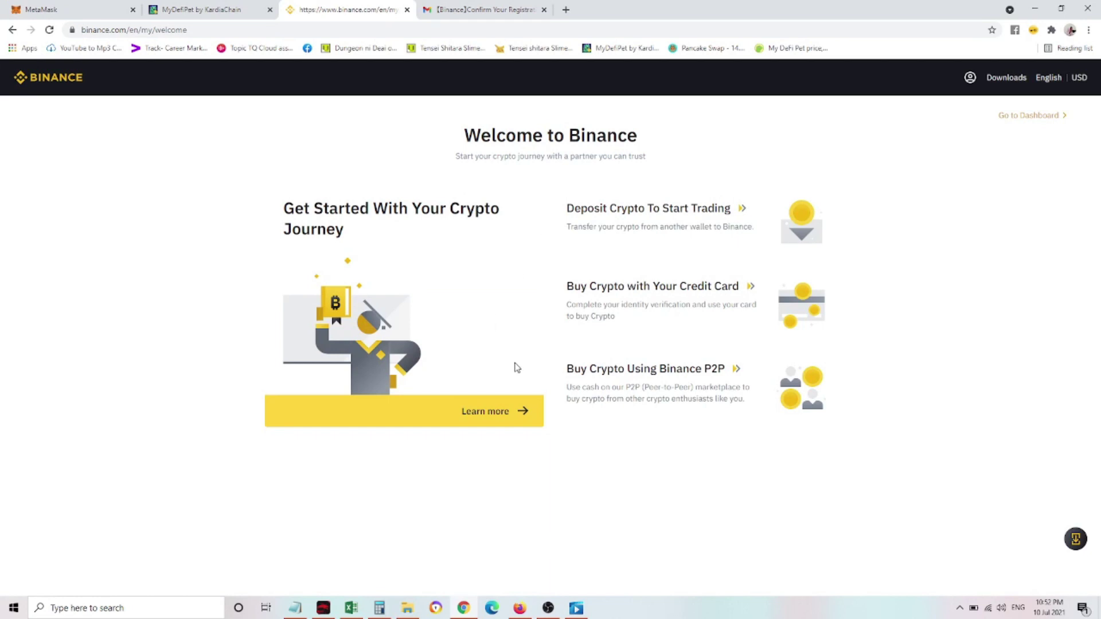
Read through the Binance Beginner's Guide, returning to its 'How to create a Binance account' section
click(520, 417)
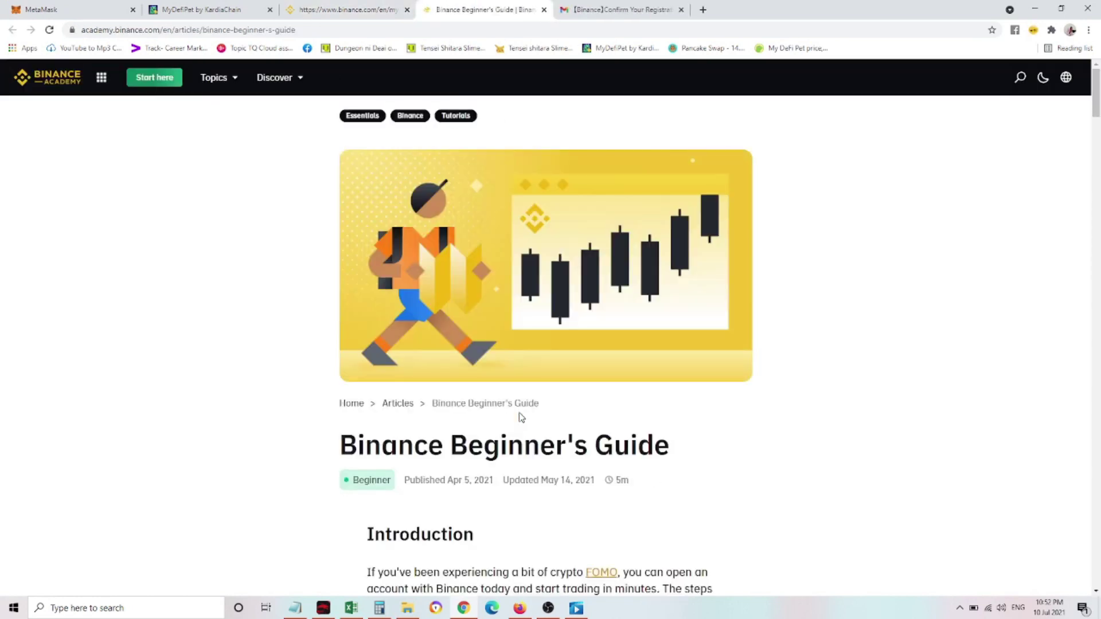
scroll(261, 404, down, 4)
scroll(265, 407, down, 13)
scroll(265, 408, up, 4)
scroll(265, 408, down, 20)
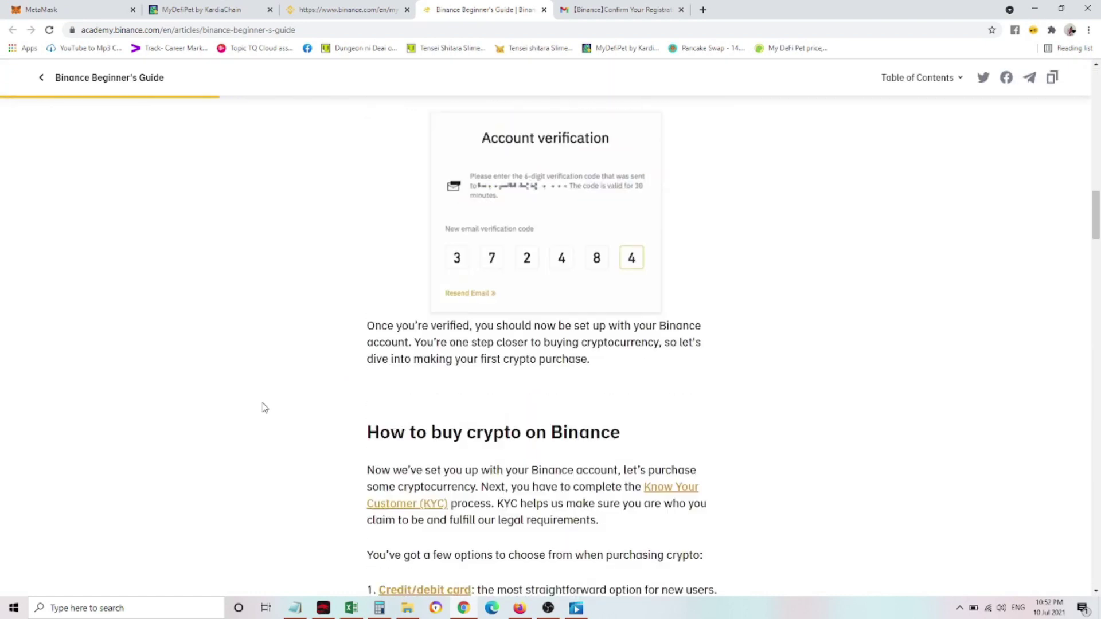
scroll(265, 408, down, 15)
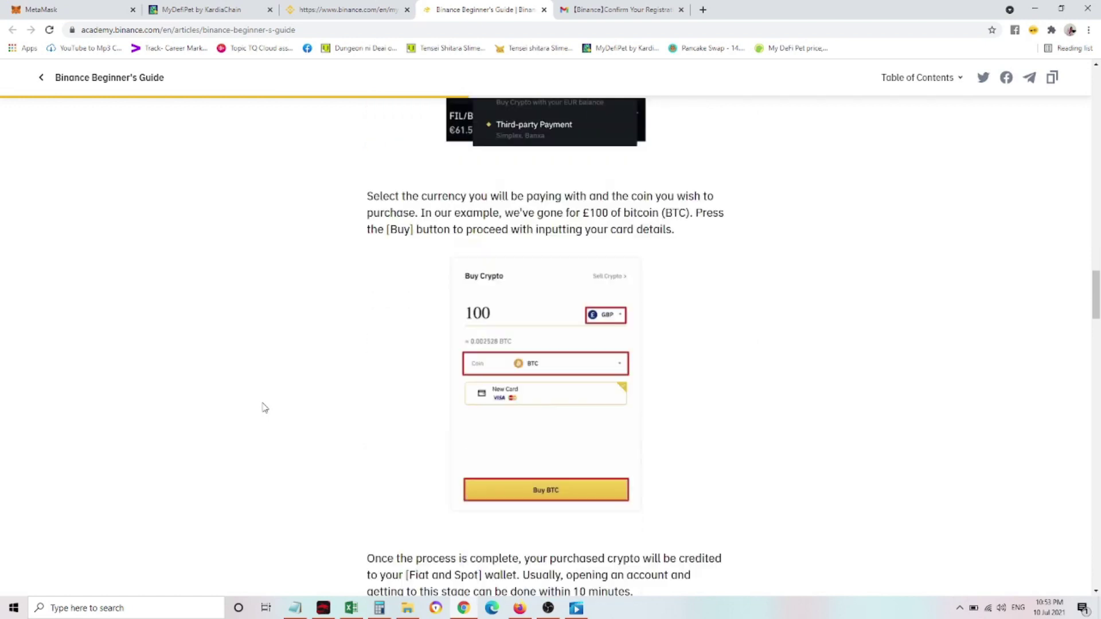
scroll(264, 408, down, 20)
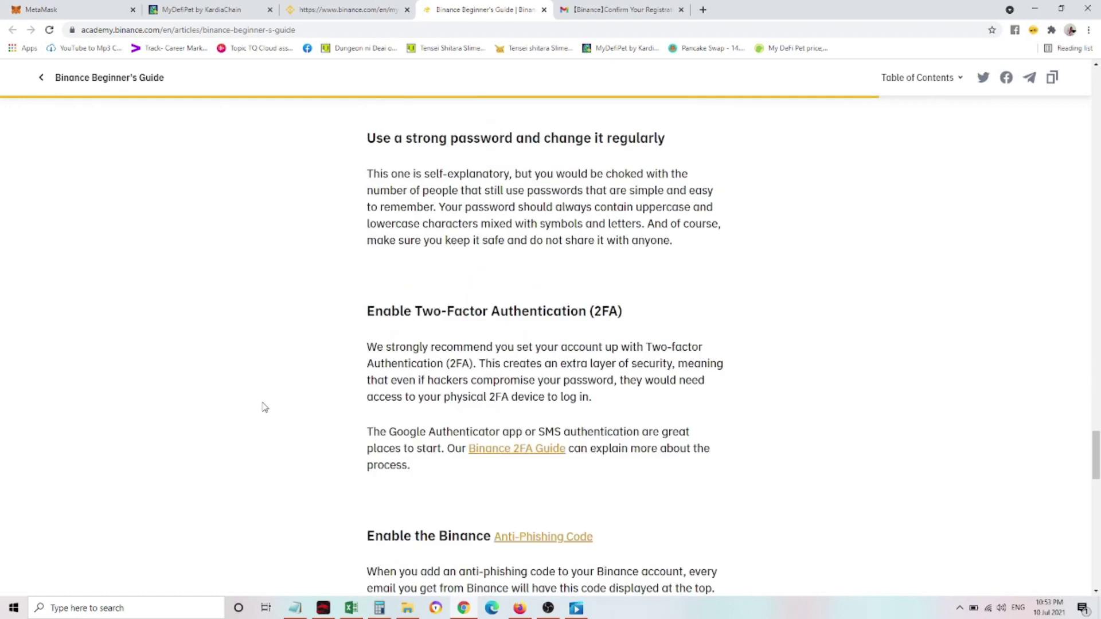
scroll(265, 407, down, 11)
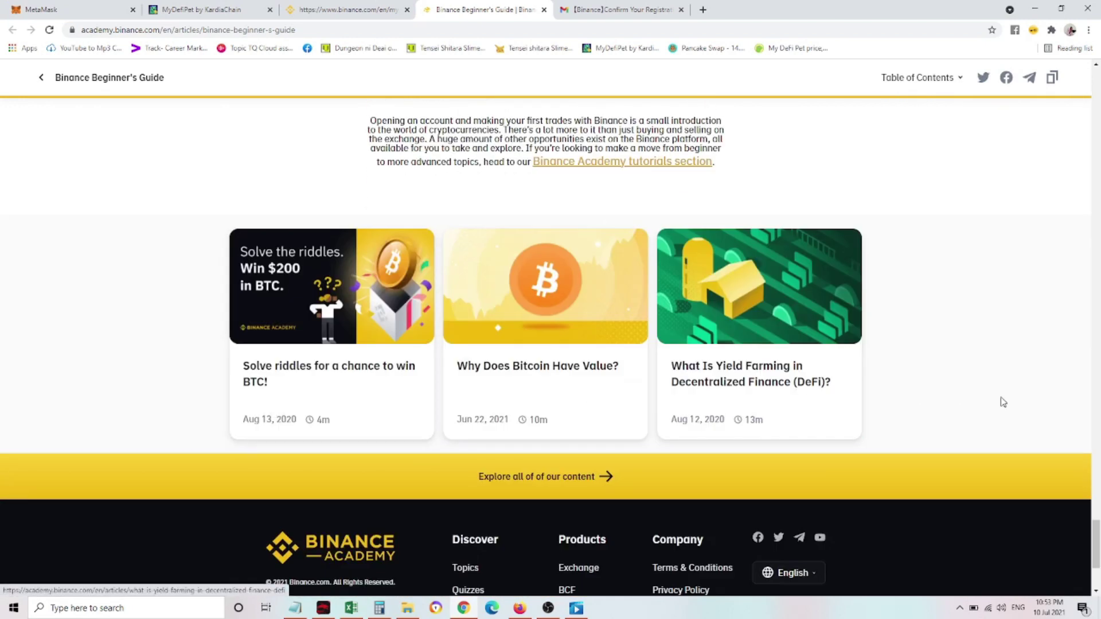
scroll(769, 384, up, 12)
click(1098, 545)
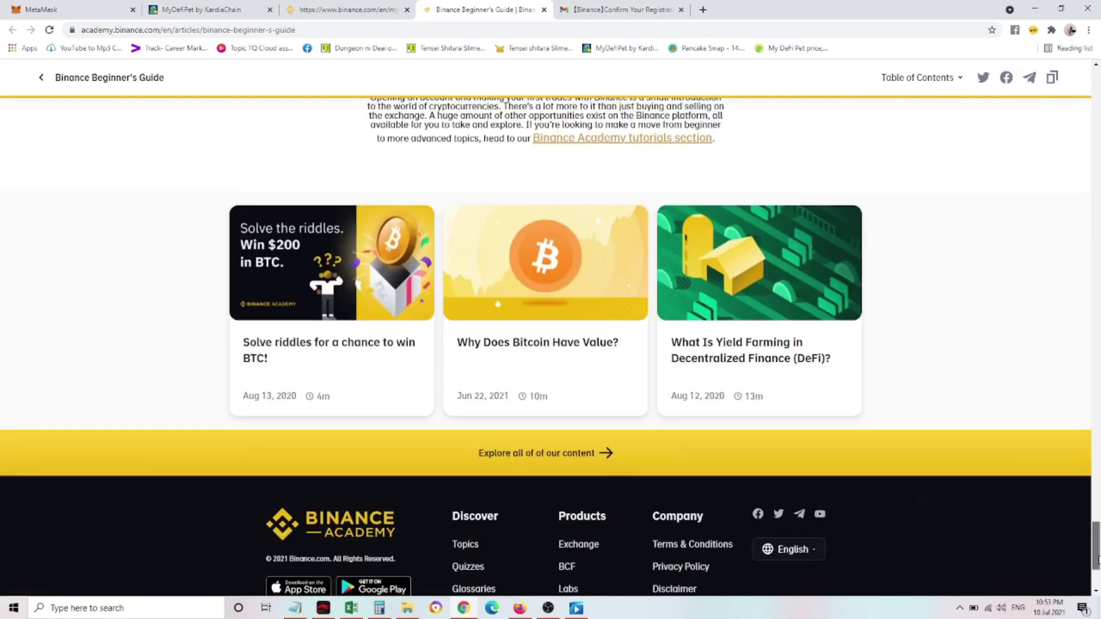
drag(1097, 560, 1098, 148)
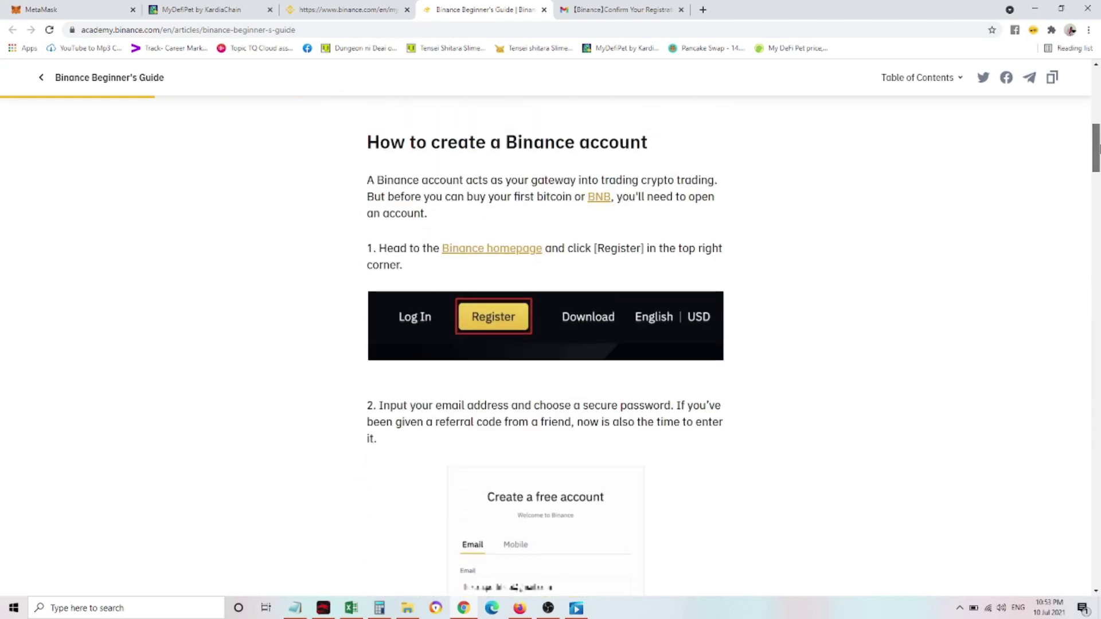
Complete Basic verification with Philippines as the residential country and dismiss the Verified confirmation
click(499, 252)
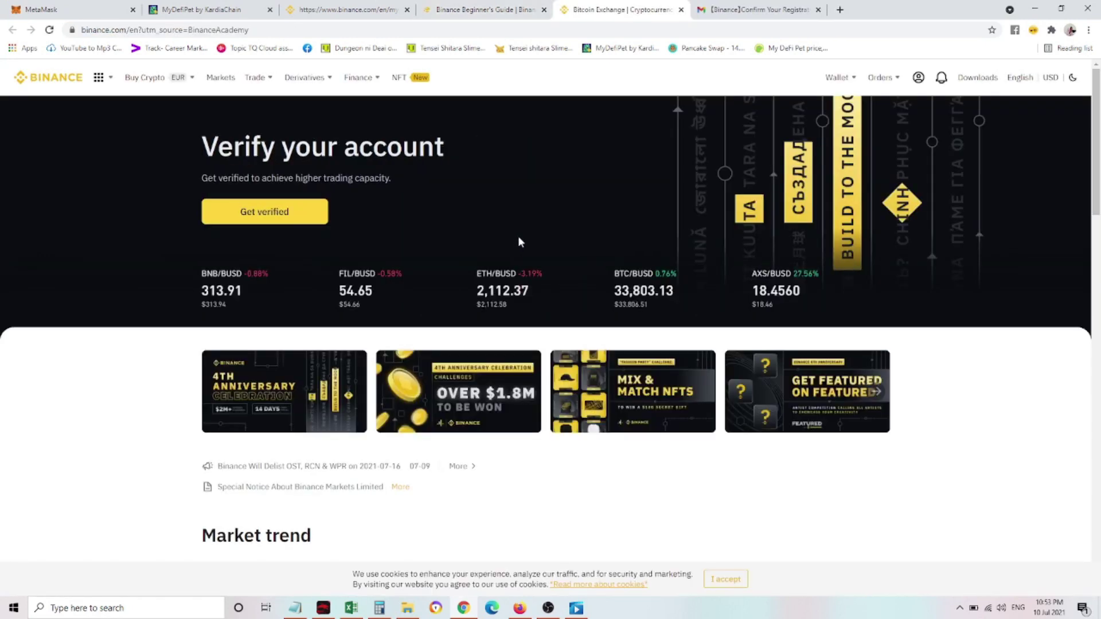
click(285, 213)
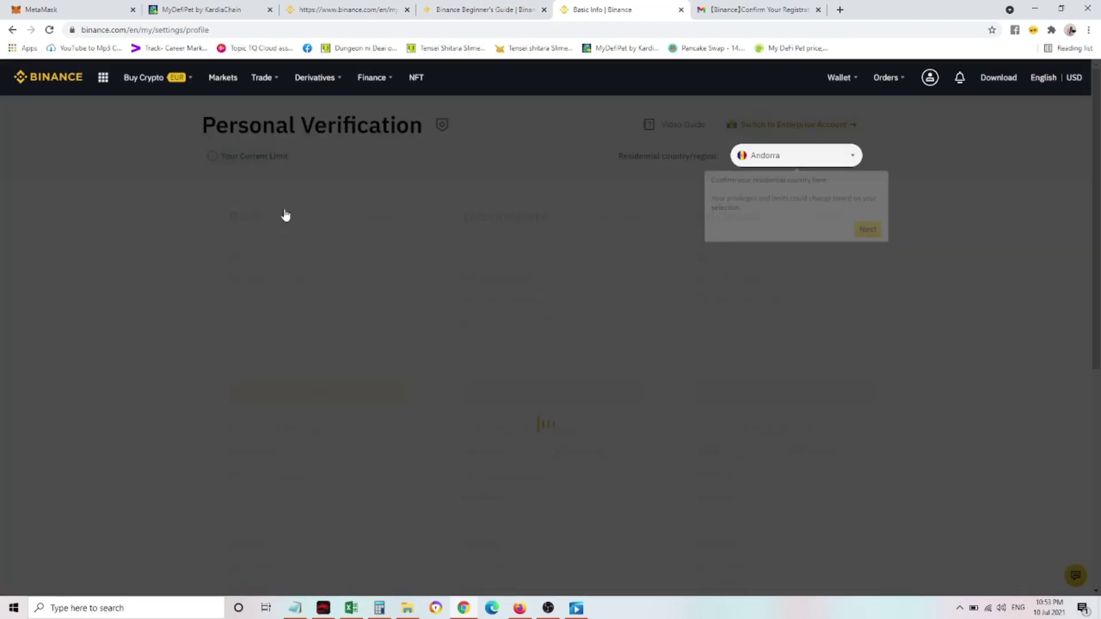
click(869, 229)
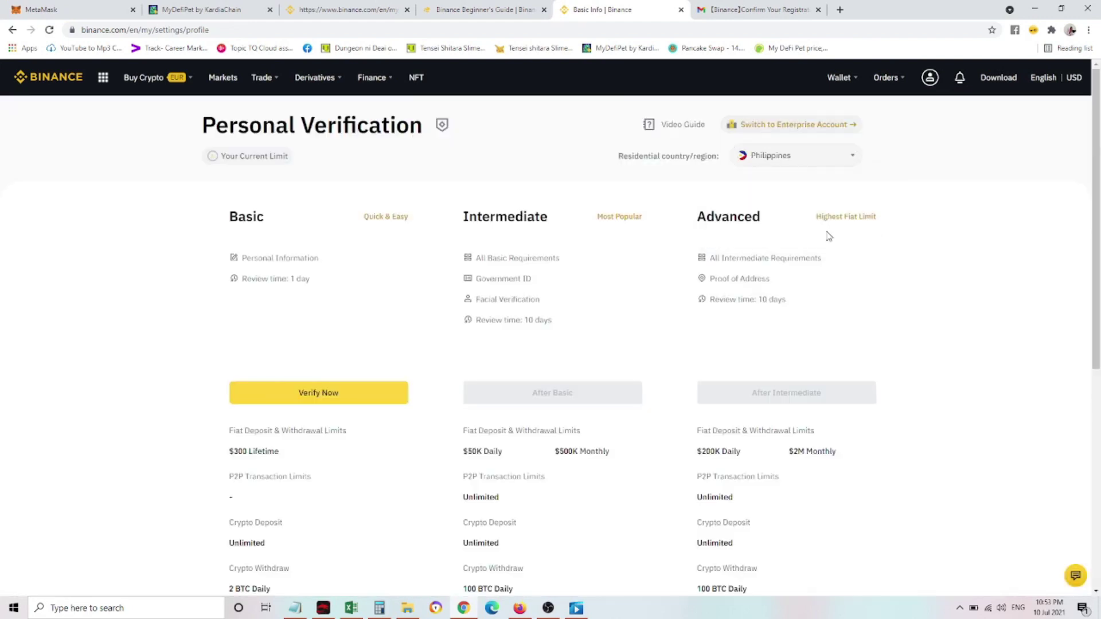
click(340, 403)
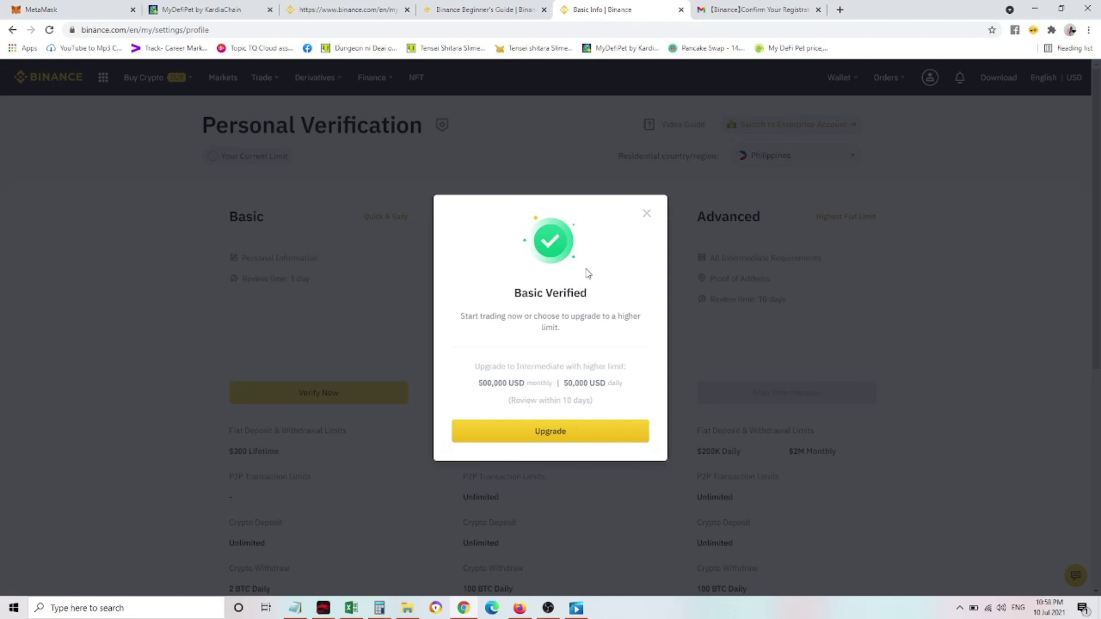
click(647, 214)
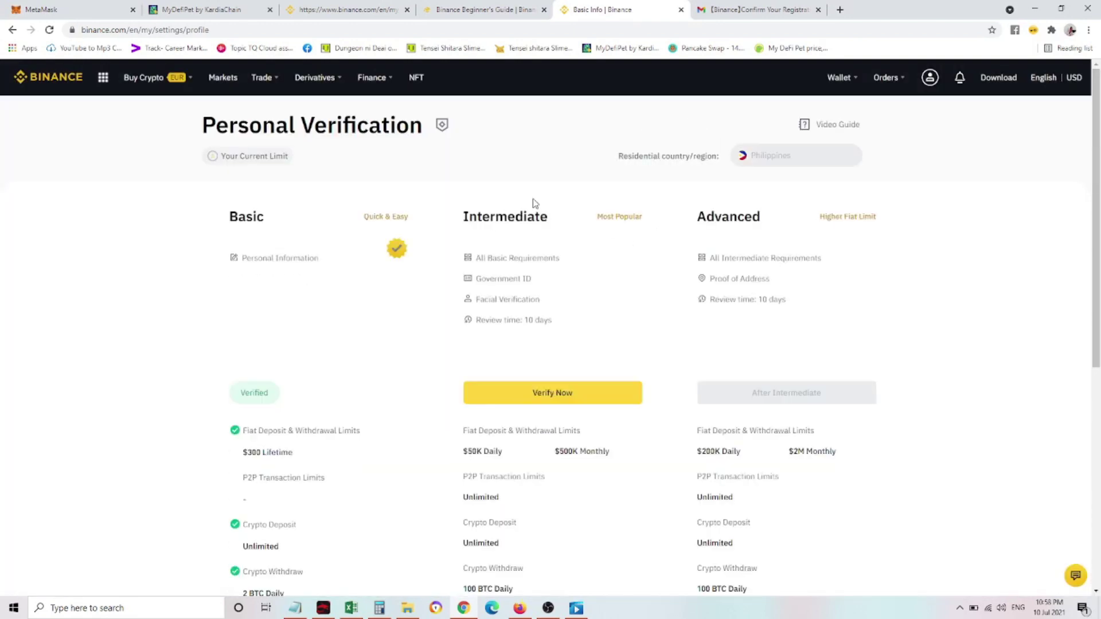
scroll(349, 336, down, 3)
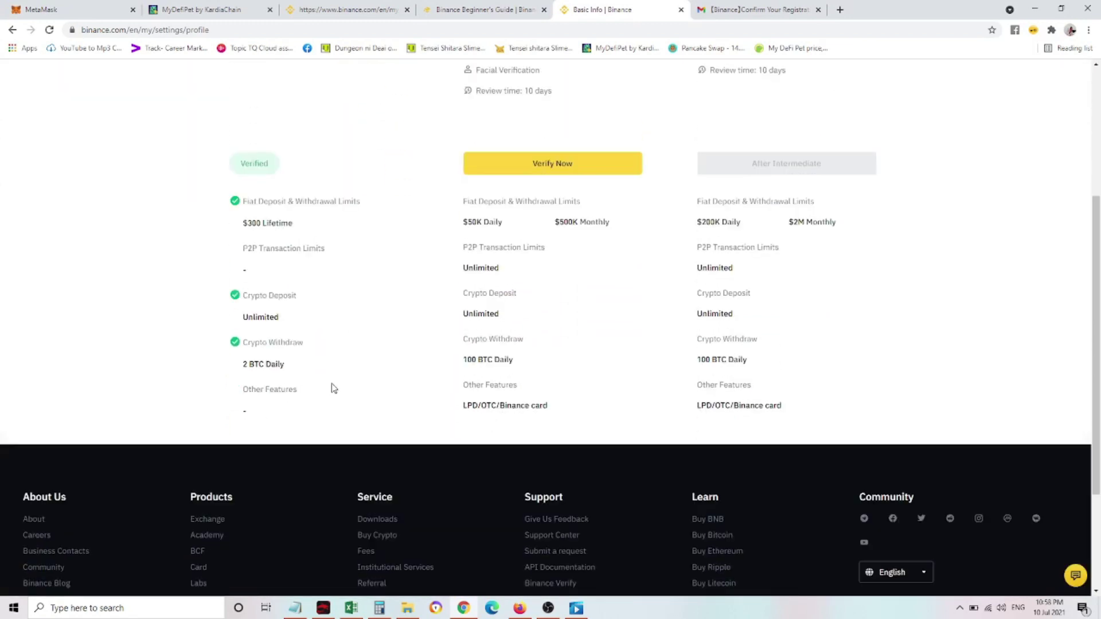
scroll(332, 388, up, 3)
Submit Intermediate verification using an ID Card and acknowledge the upgrade-under-review notice
click(560, 339)
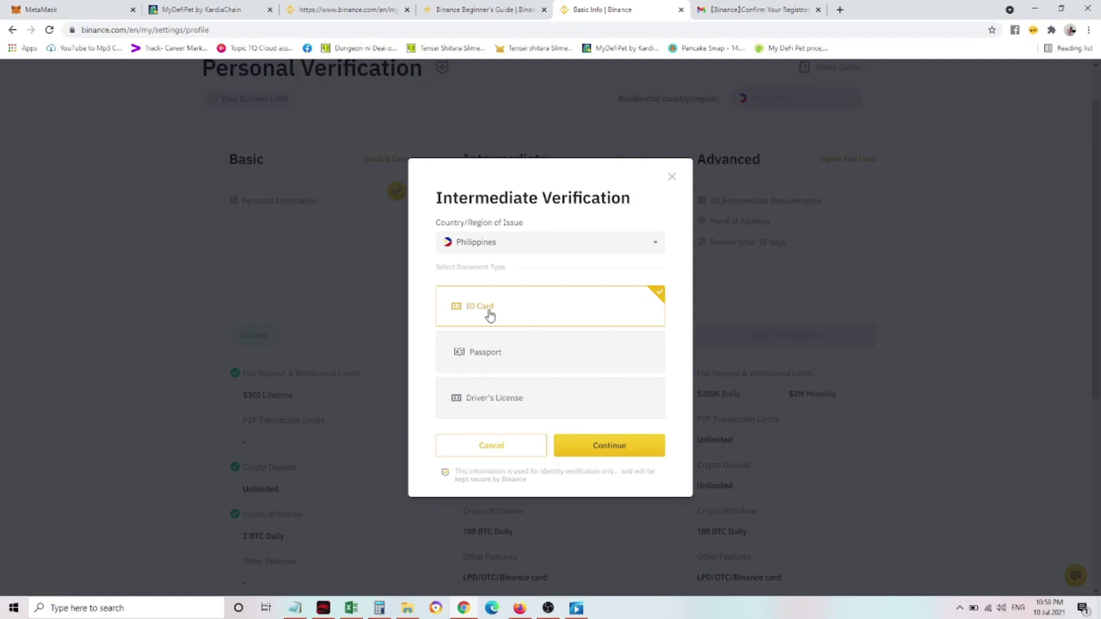
click(558, 397)
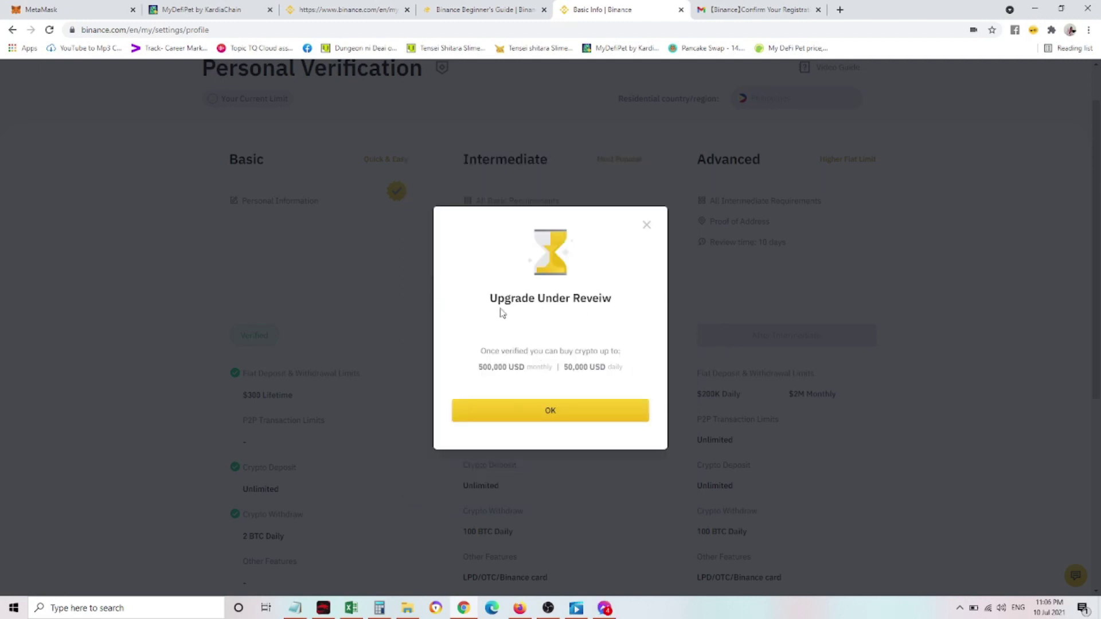
drag(584, 299, 617, 300)
click(637, 301)
double_click(561, 303)
click(556, 336)
click(558, 412)
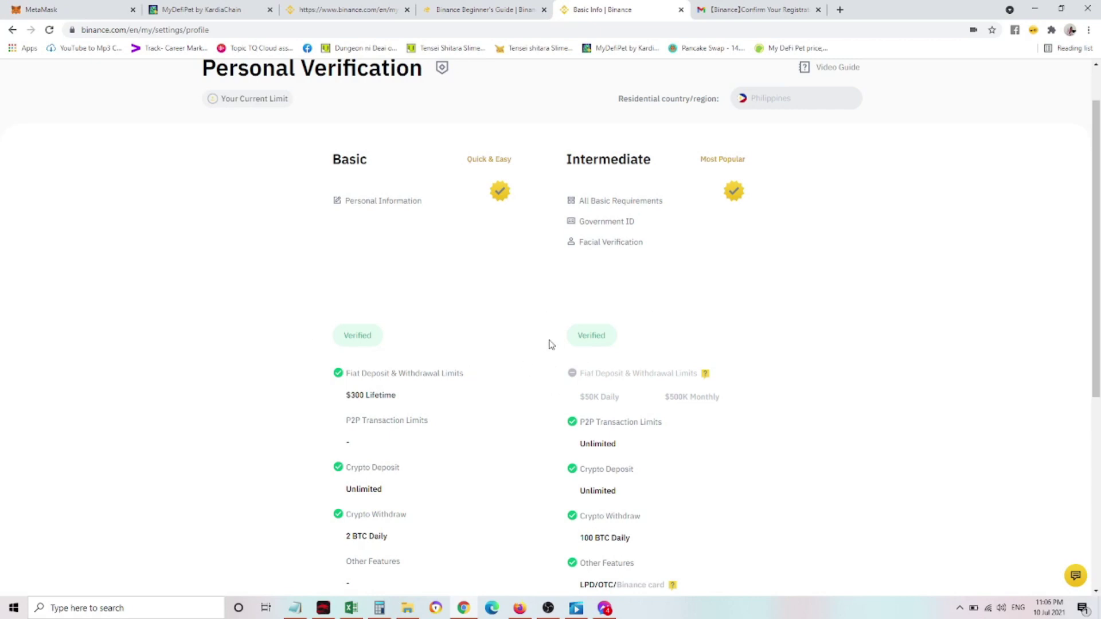
scroll(525, 391, down, 6)
scroll(515, 407, up, 6)
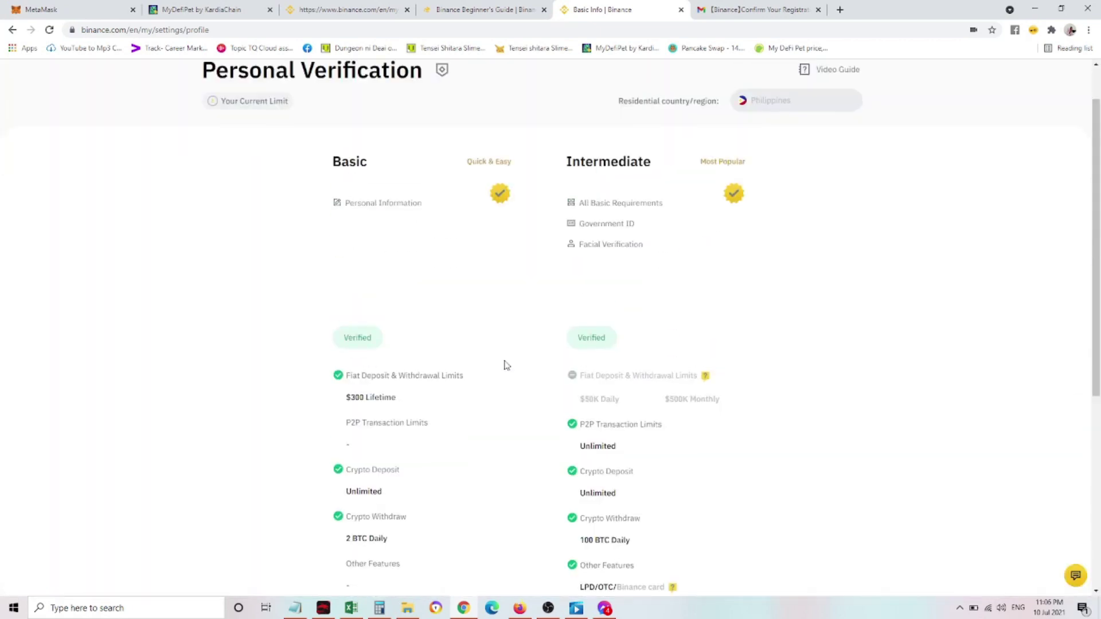
scroll(506, 365, up, 1)
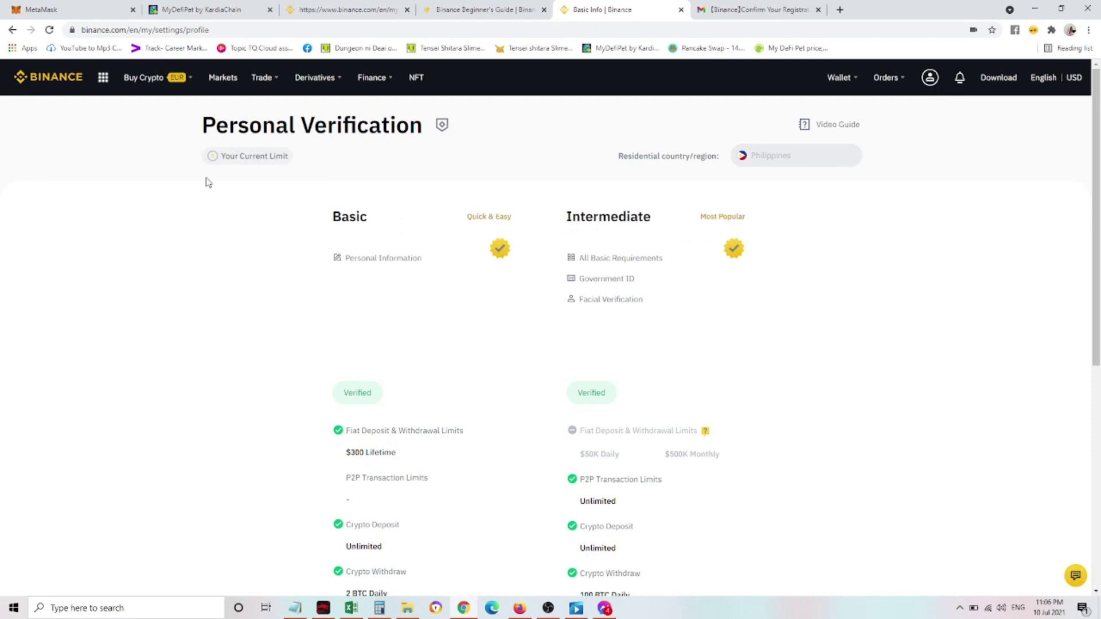
Go to P2P trading and show the offers for buying BNB
click(64, 80)
mouse_move(155, 82)
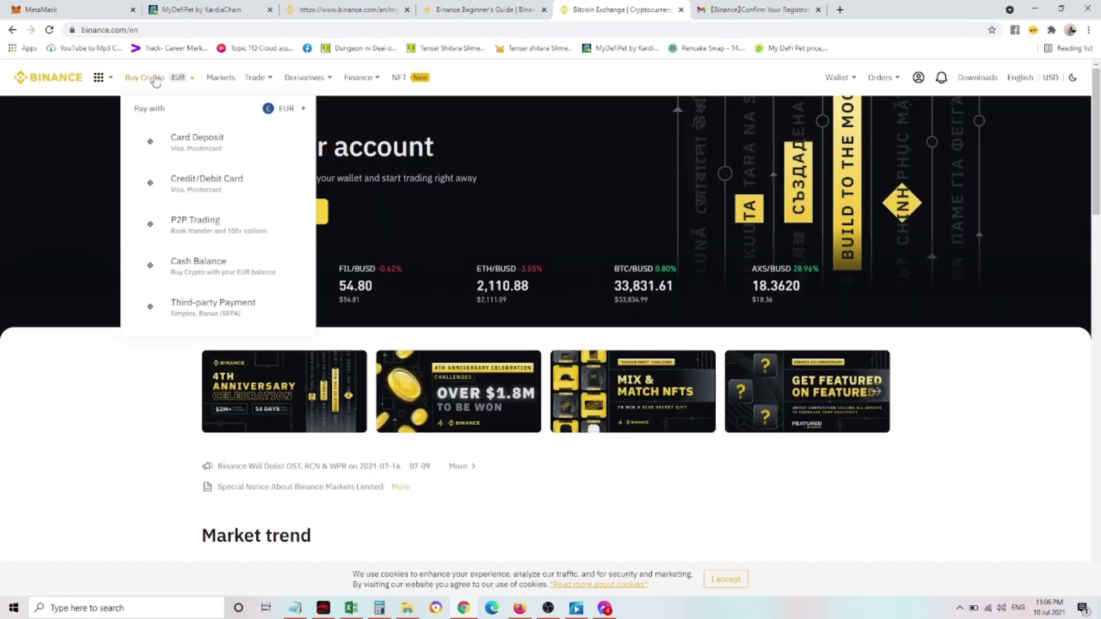
click(173, 112)
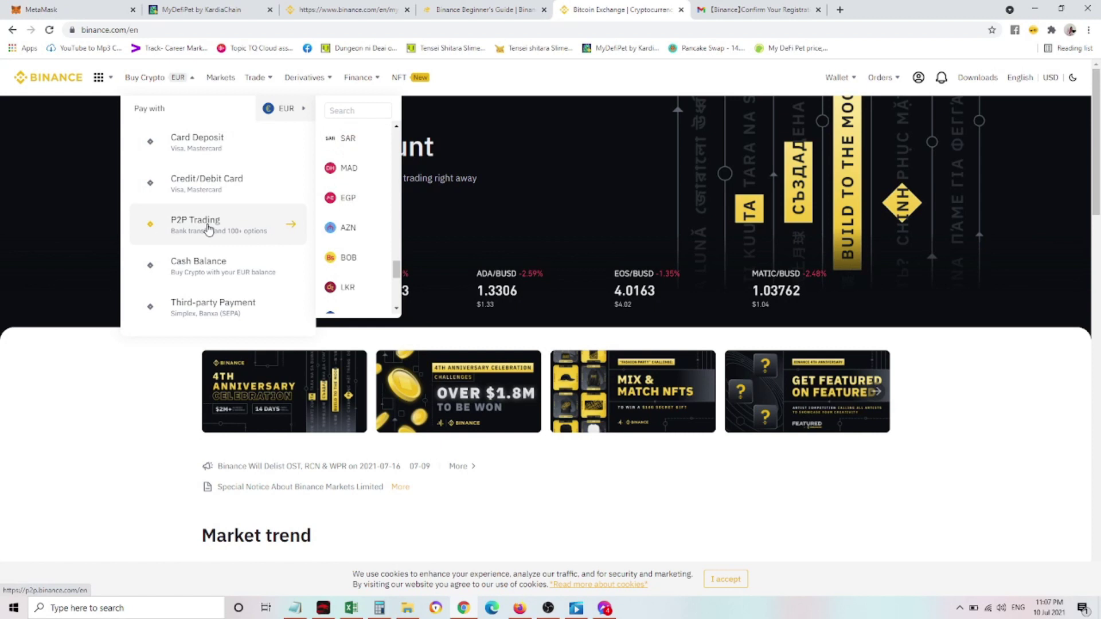
click(208, 229)
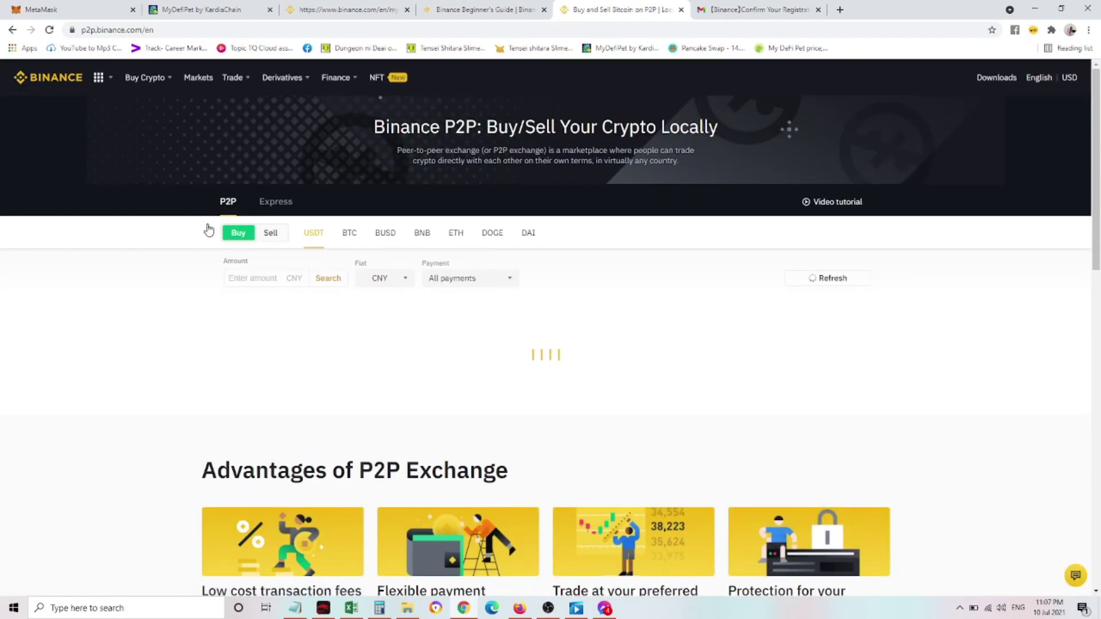
click(428, 239)
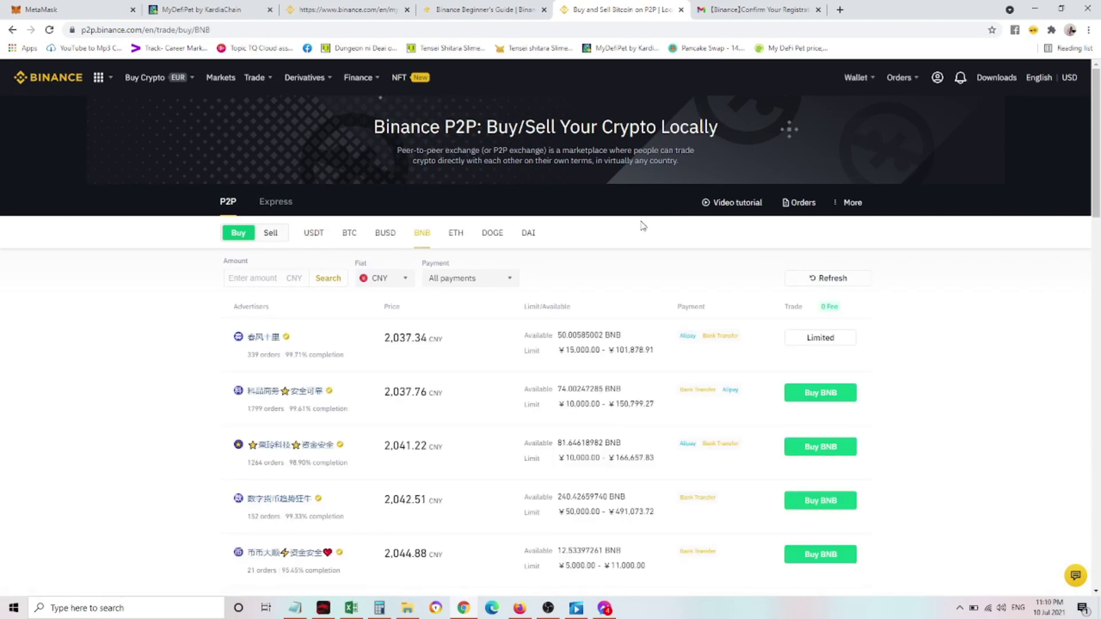
Set the P2P amount to 1000 with PHP as the fiat currency
click(266, 276)
text(1000)
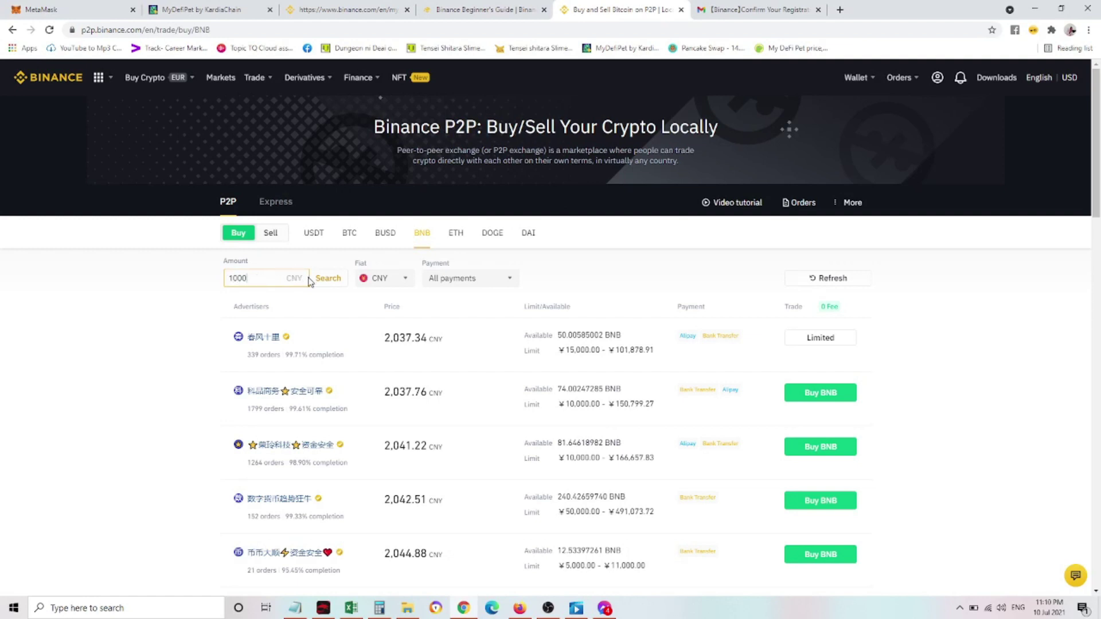
click(406, 280)
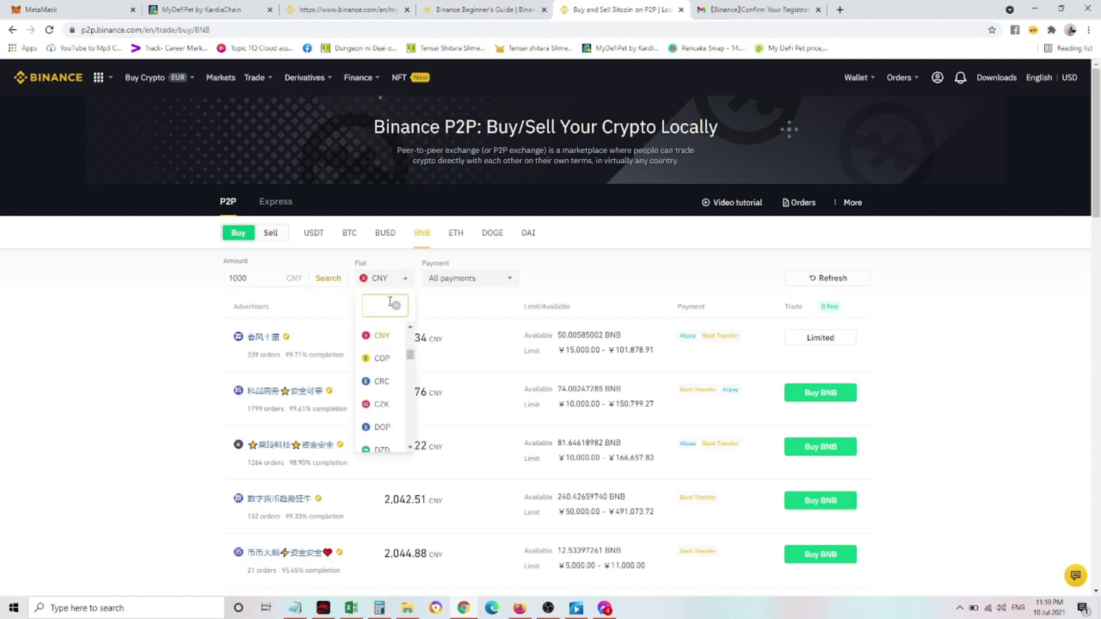
text(PHP)
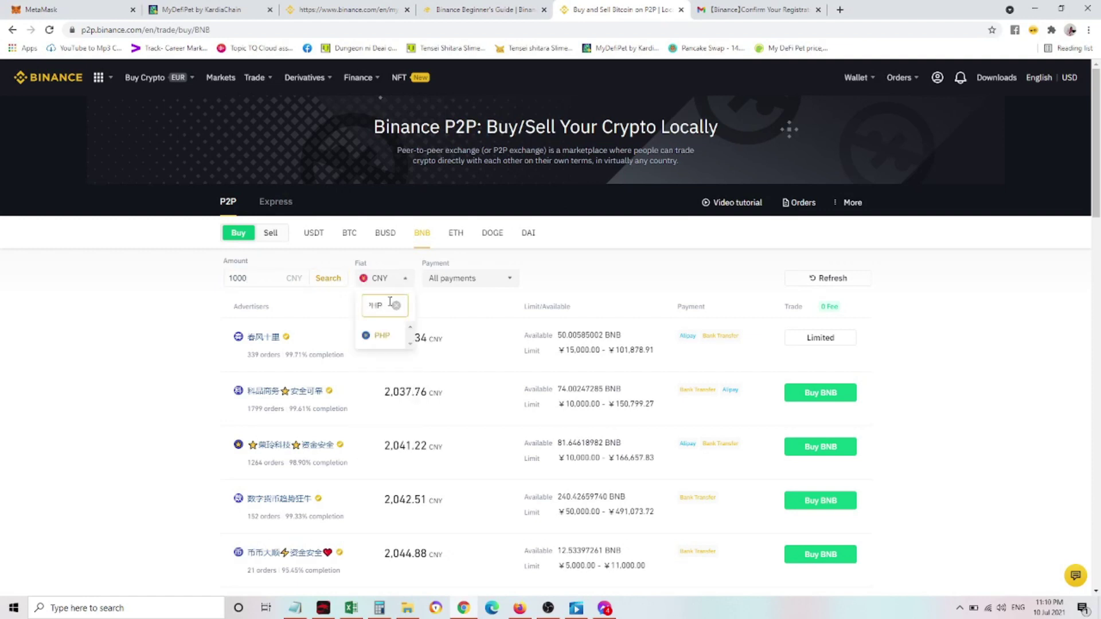
click(388, 340)
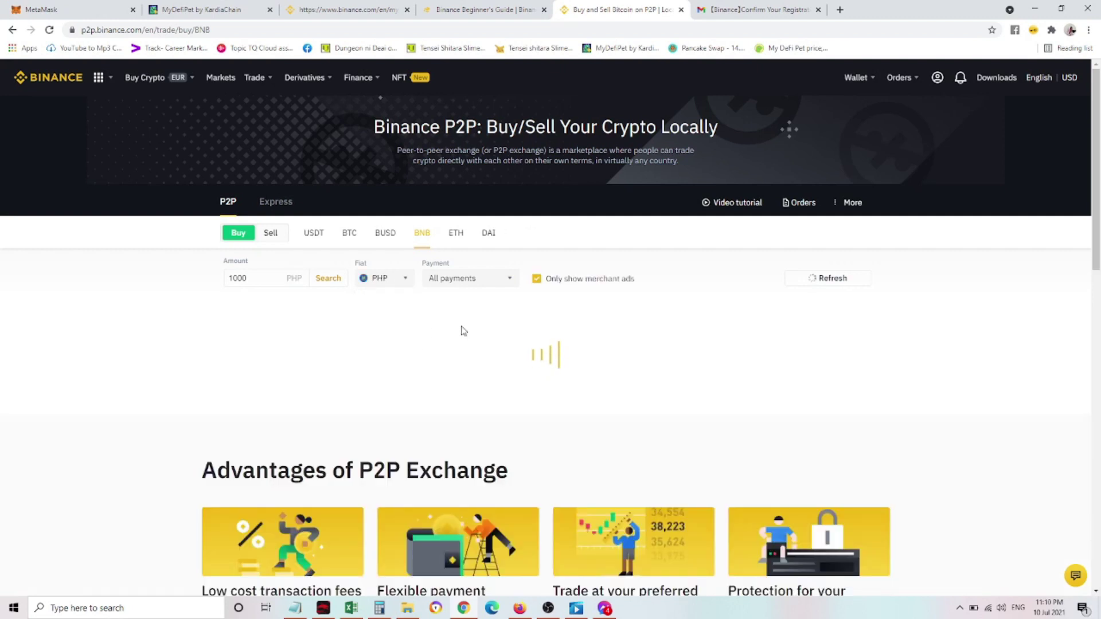
Filter BNB offers to Gcash payment and include non-merchant advertisers
click(511, 287)
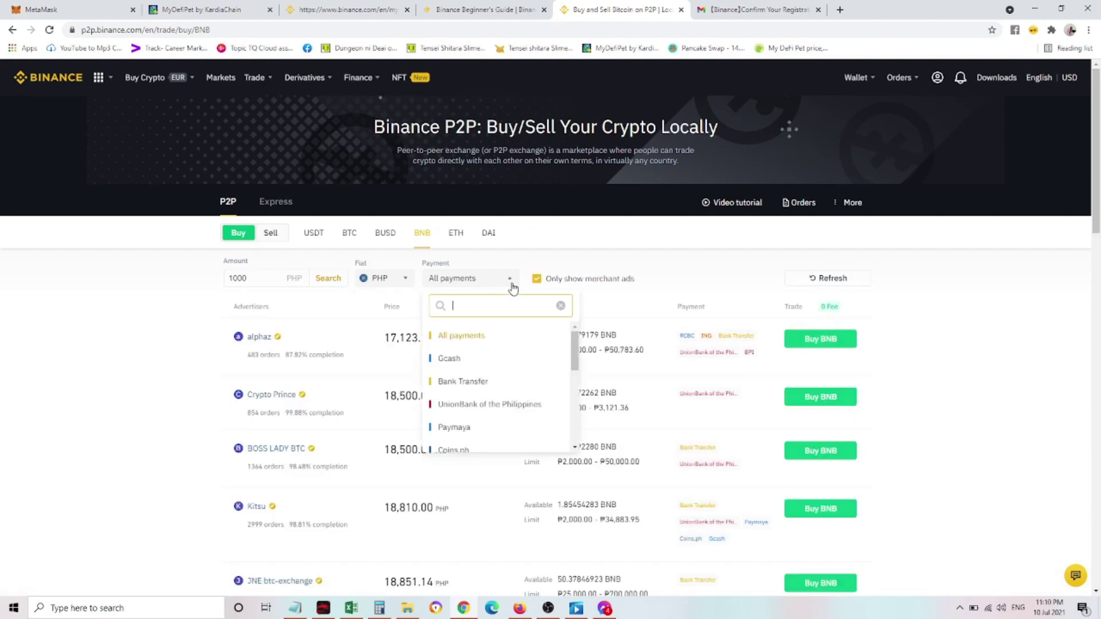
click(453, 359)
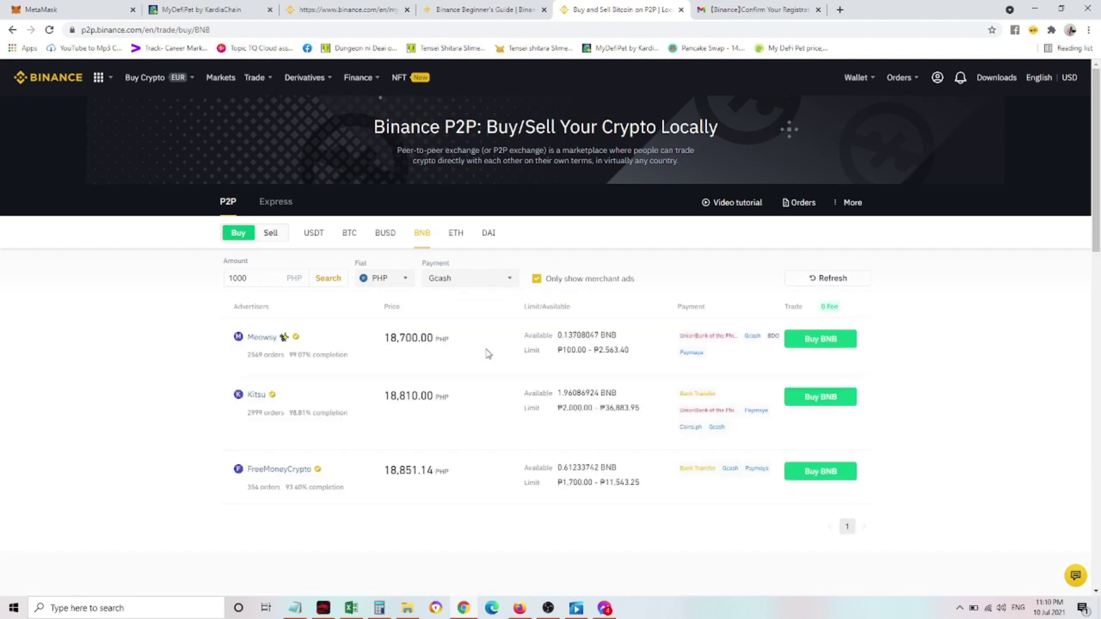
click(537, 279)
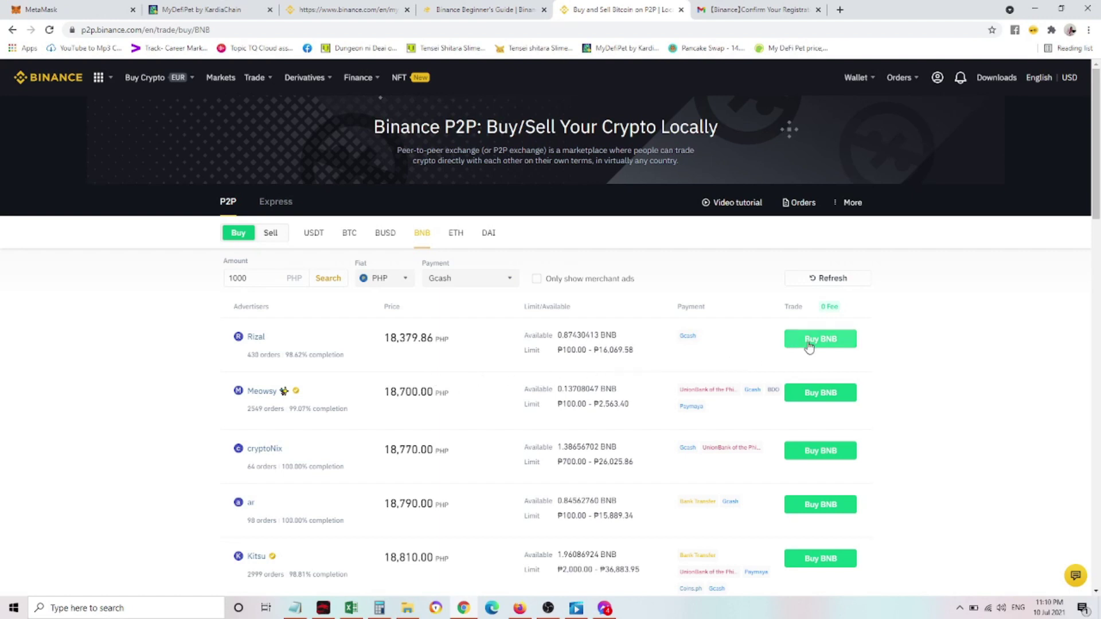
Buy from the cheapest Gcash offer, enabling SMS authentication to meet the trading requirements
click(811, 343)
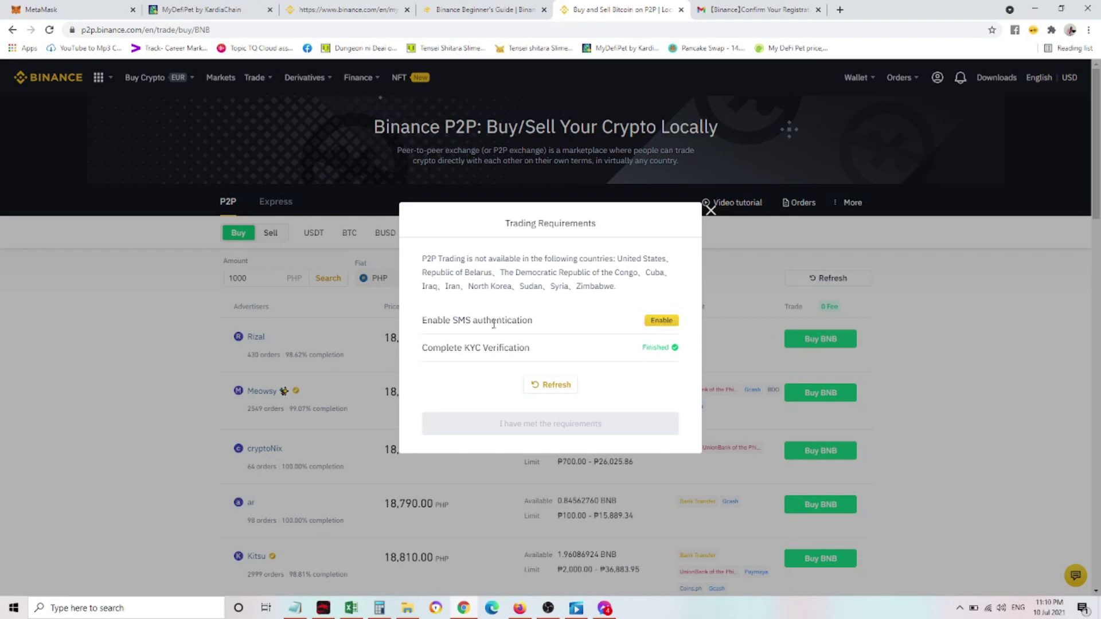
drag(431, 324, 514, 323)
click(559, 322)
click(663, 321)
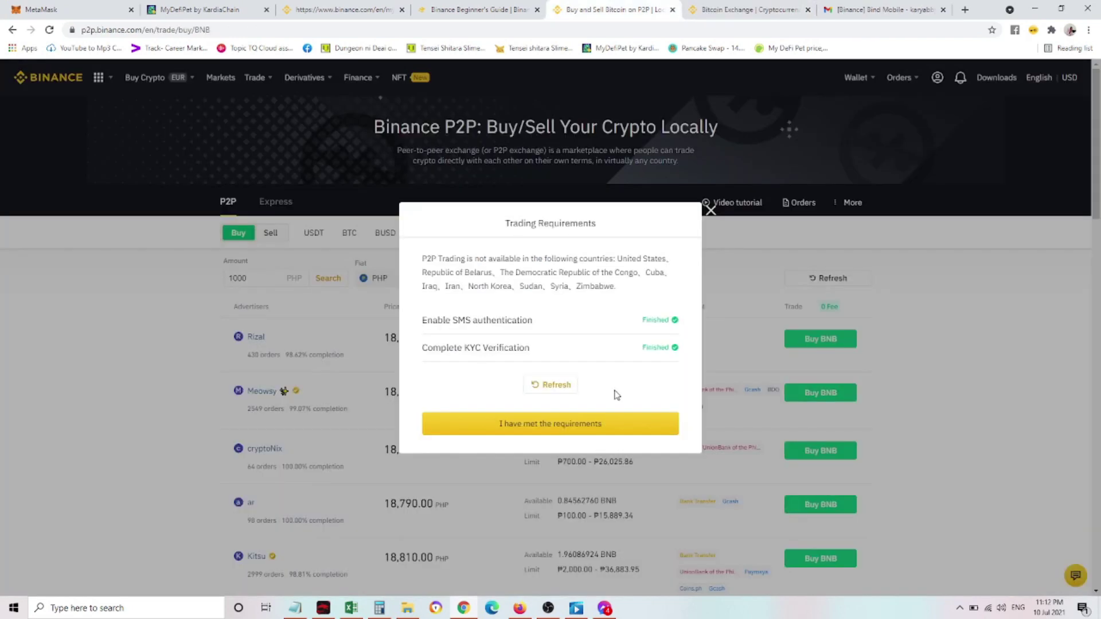
click(576, 431)
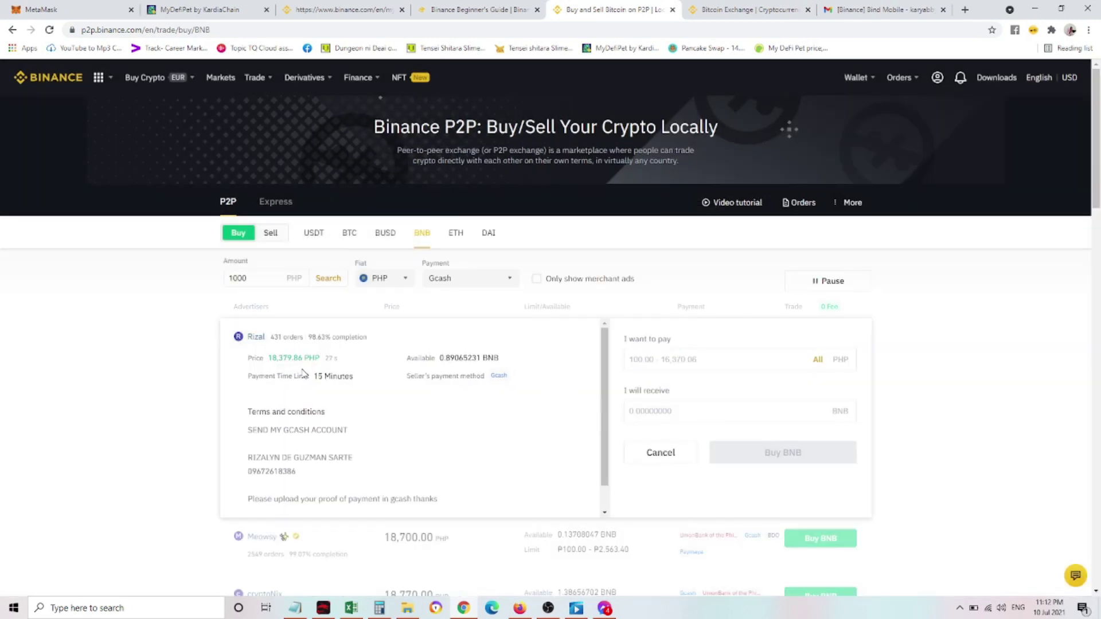
Pay 1000 PHP and place the order for 0.05440737 BNB
drag(314, 382, 361, 383)
click(728, 365)
text(1)
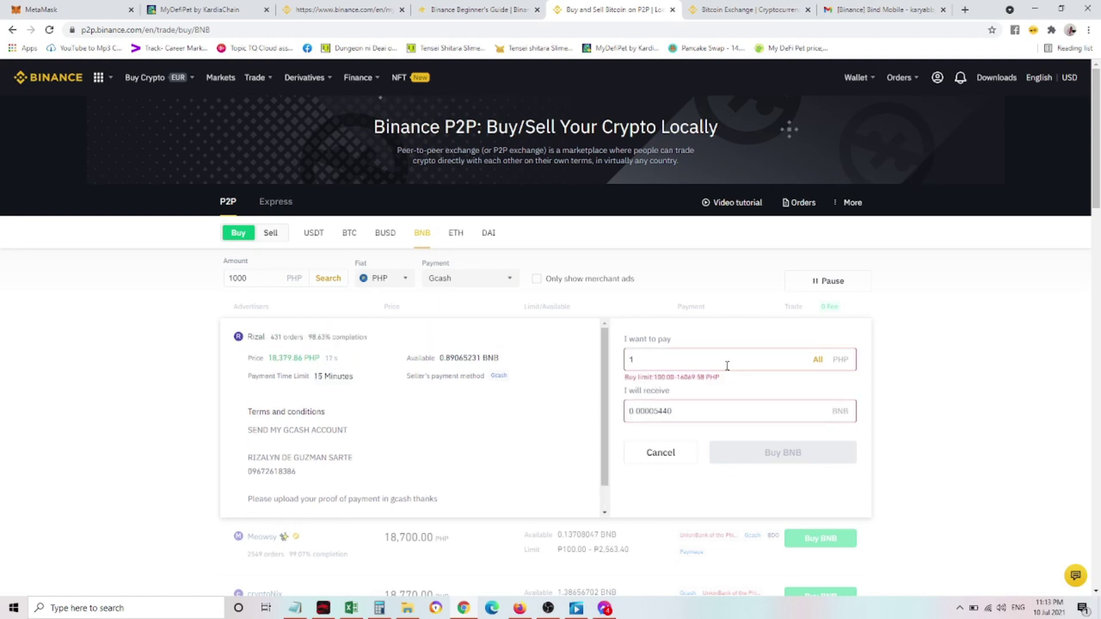
text(000)
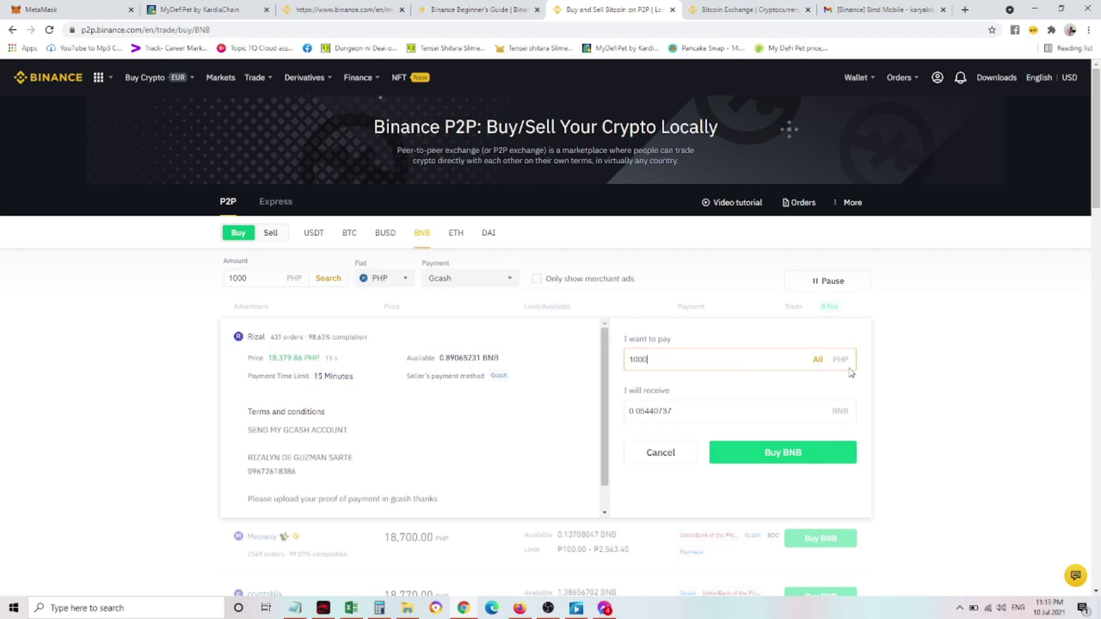
scroll(897, 369, down, 2)
click(786, 339)
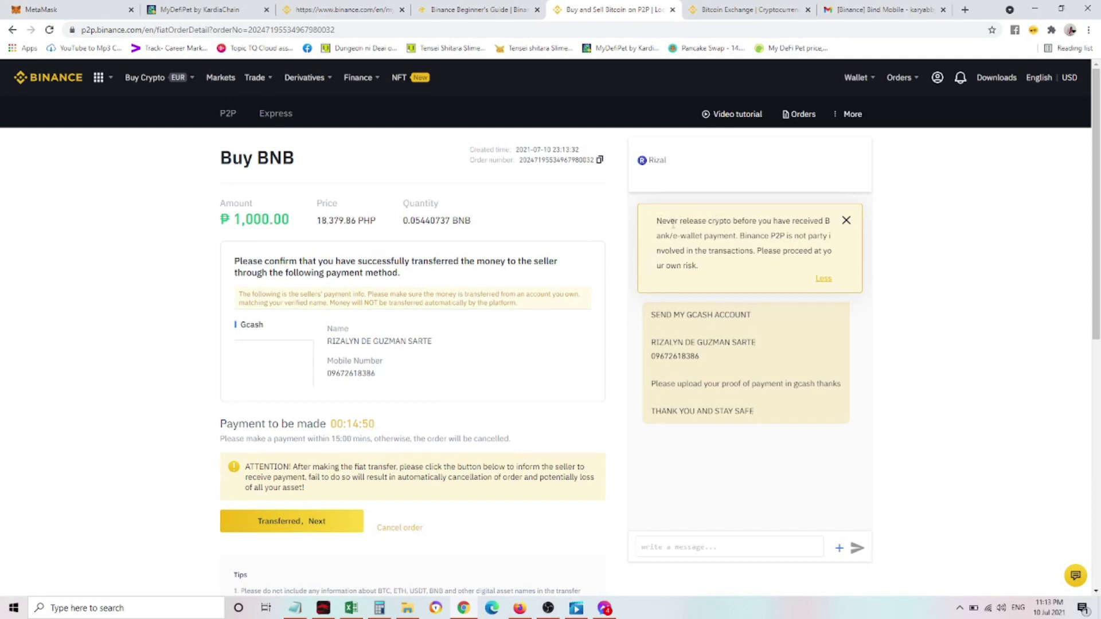
Review the order's crypto-release warning and the seller's Gcash payment instructions in chat
drag(661, 222, 800, 226)
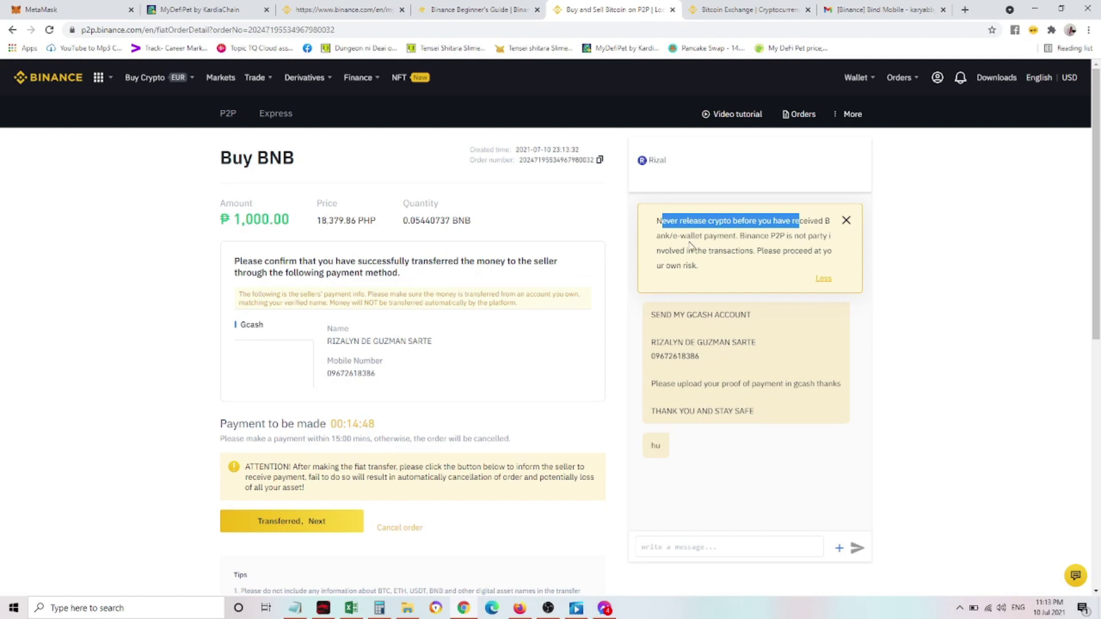
click(692, 247)
drag(662, 235, 765, 237)
click(690, 317)
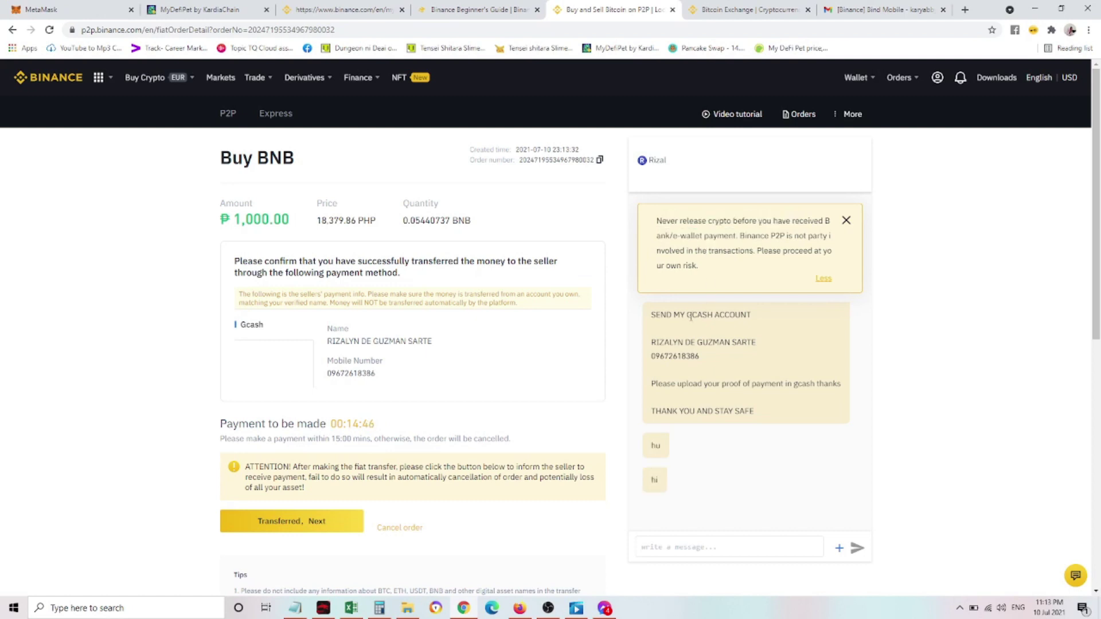
drag(661, 314, 769, 397)
click(769, 396)
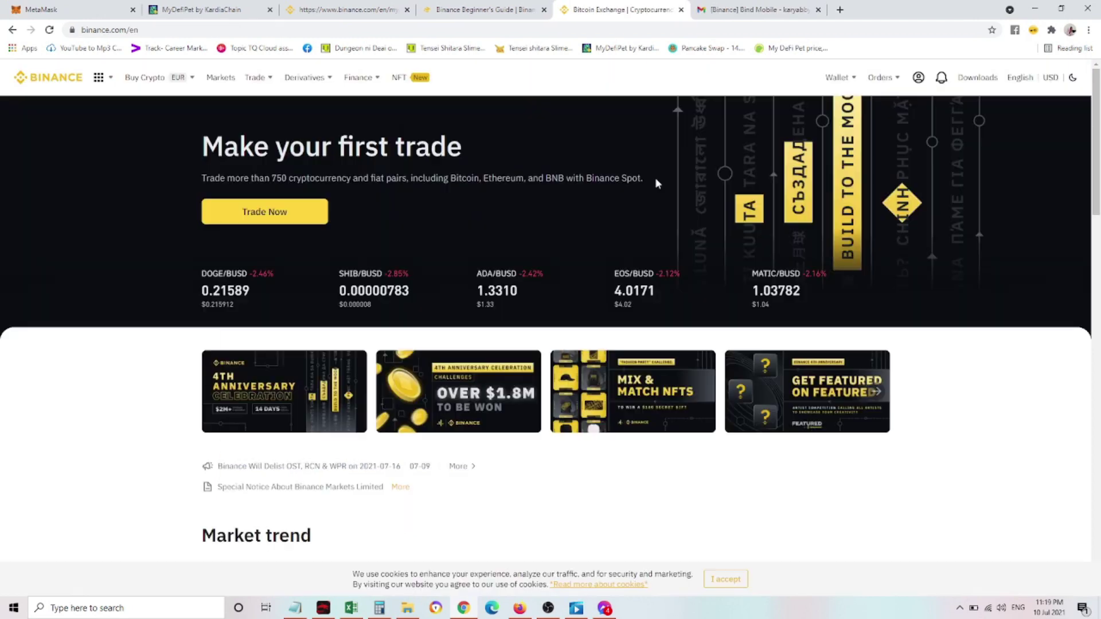
Open the P2P wallet balances and preview a BNB transfer to Fiat and Spot without sending it
mouse_move(839, 77)
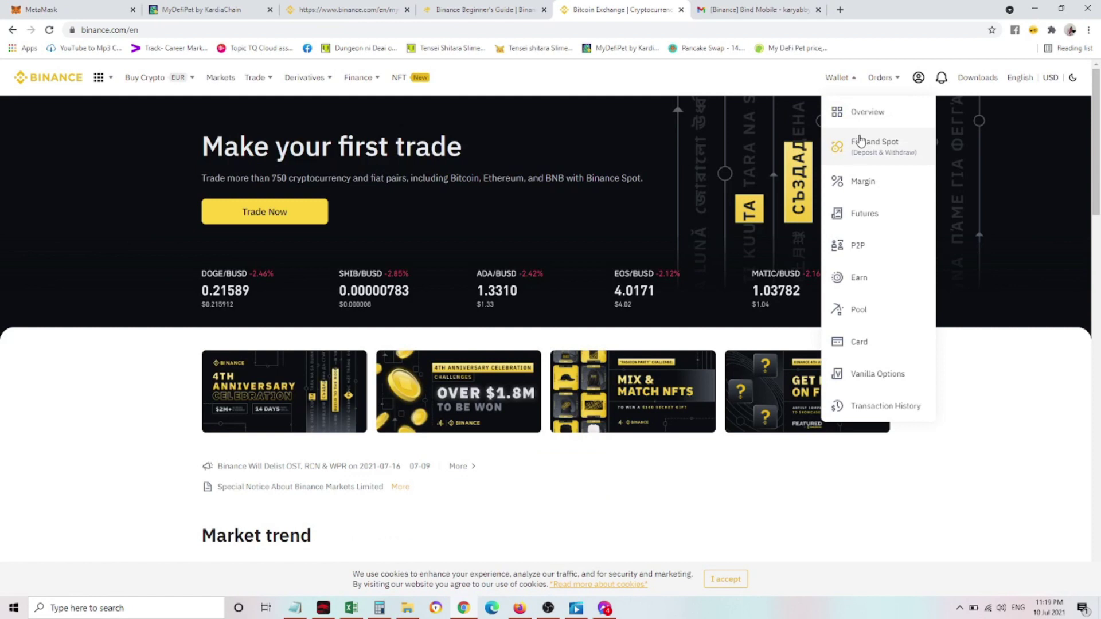
click(869, 256)
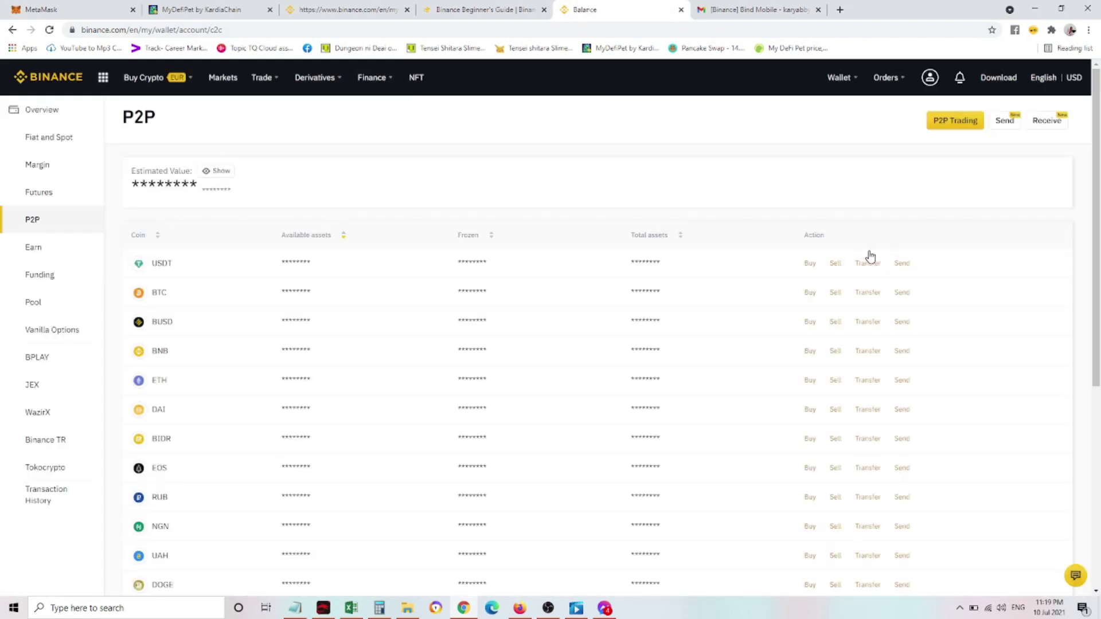
drag(151, 351, 675, 354)
click(684, 365)
click(877, 358)
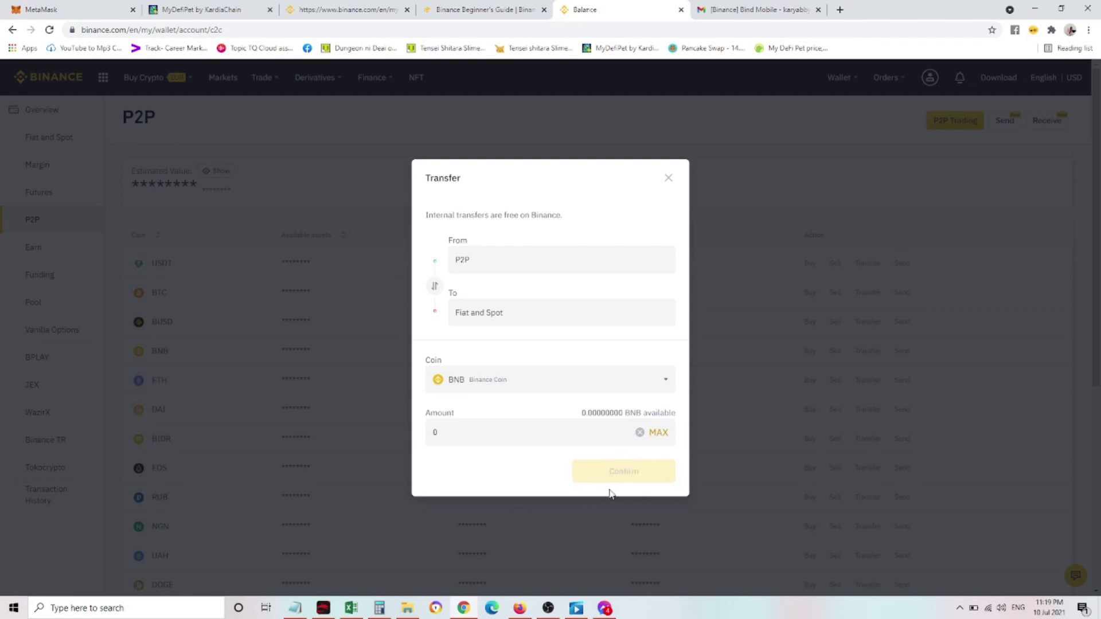
click(669, 178)
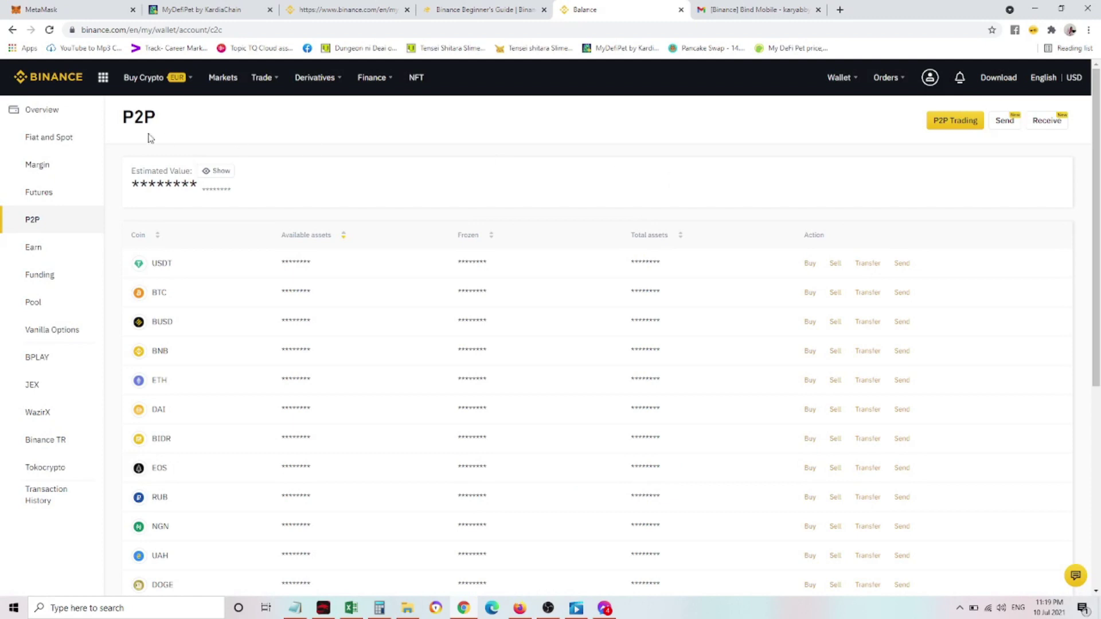
Open the Fiat and Spot wallet and start a BNB withdrawal
click(47, 146)
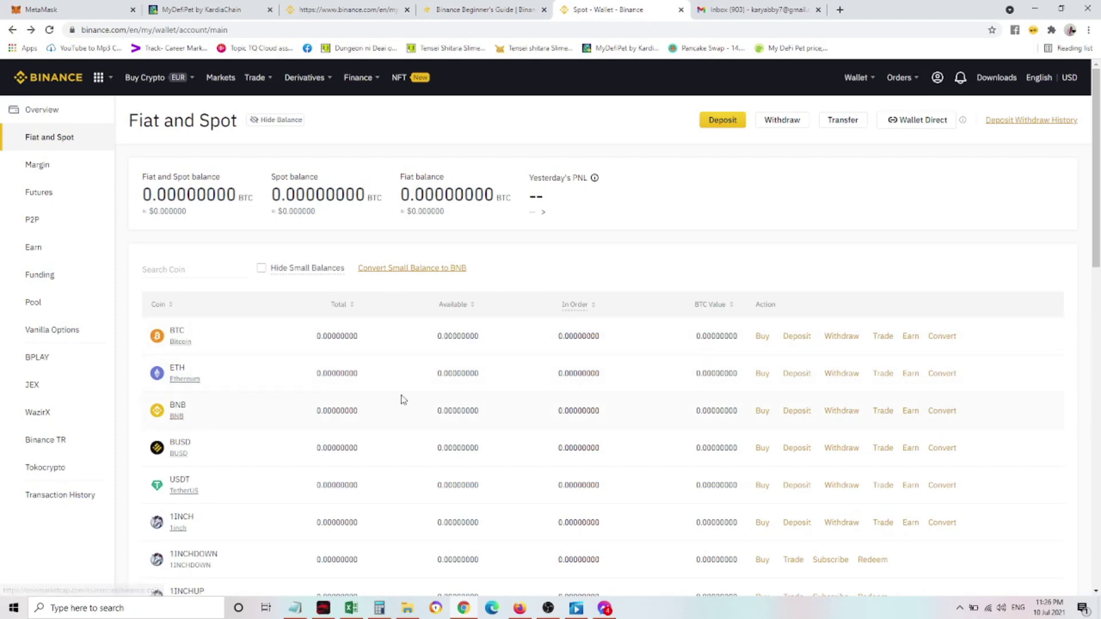
click(841, 411)
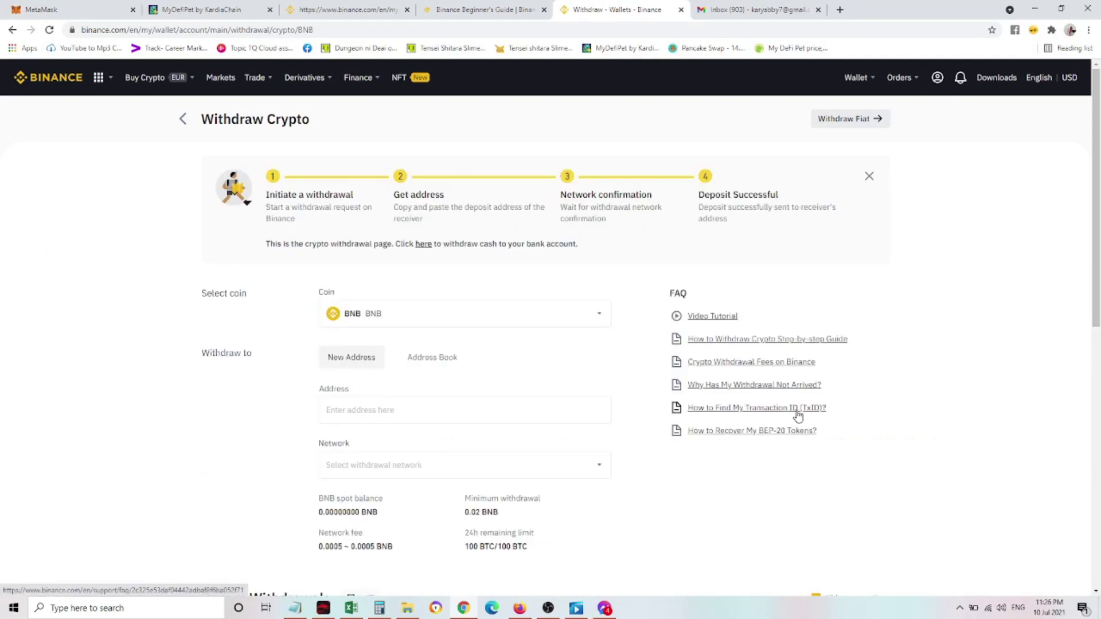
scroll(245, 434, down, 1)
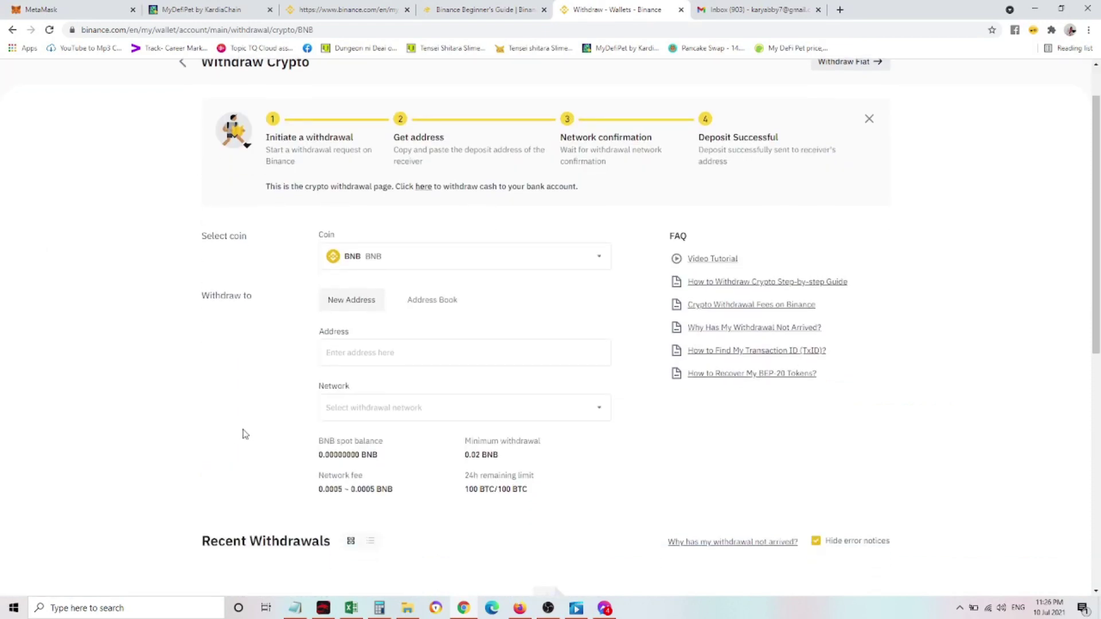
scroll(247, 427, down, 1)
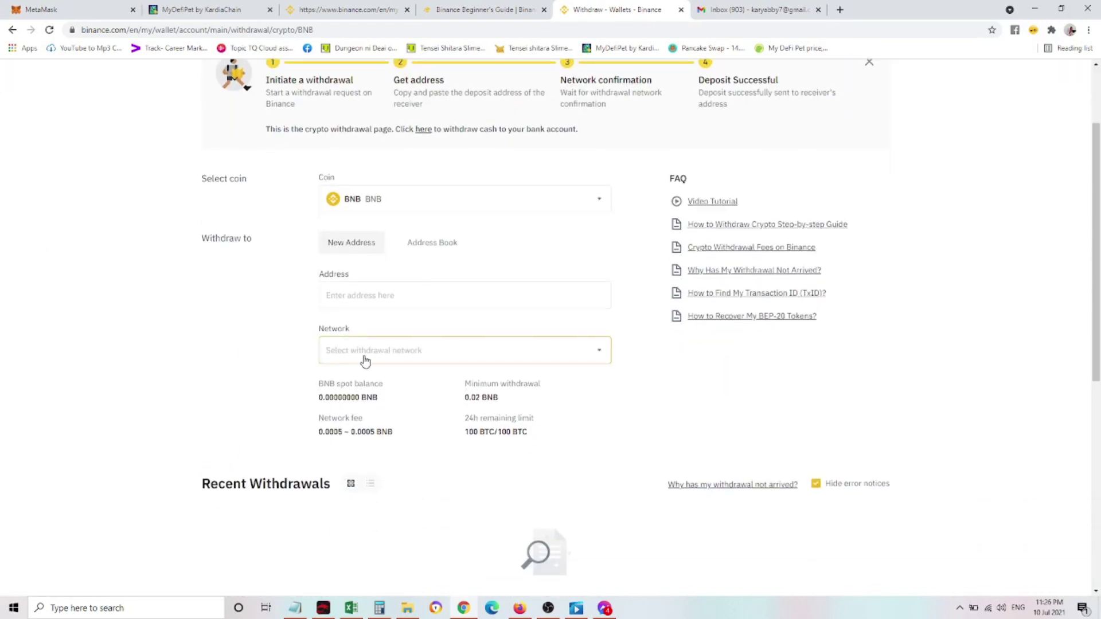
Choose the BEP20 (BSC) network, confirm it, and enter the placeholder METAMASK address
click(364, 359)
click(480, 328)
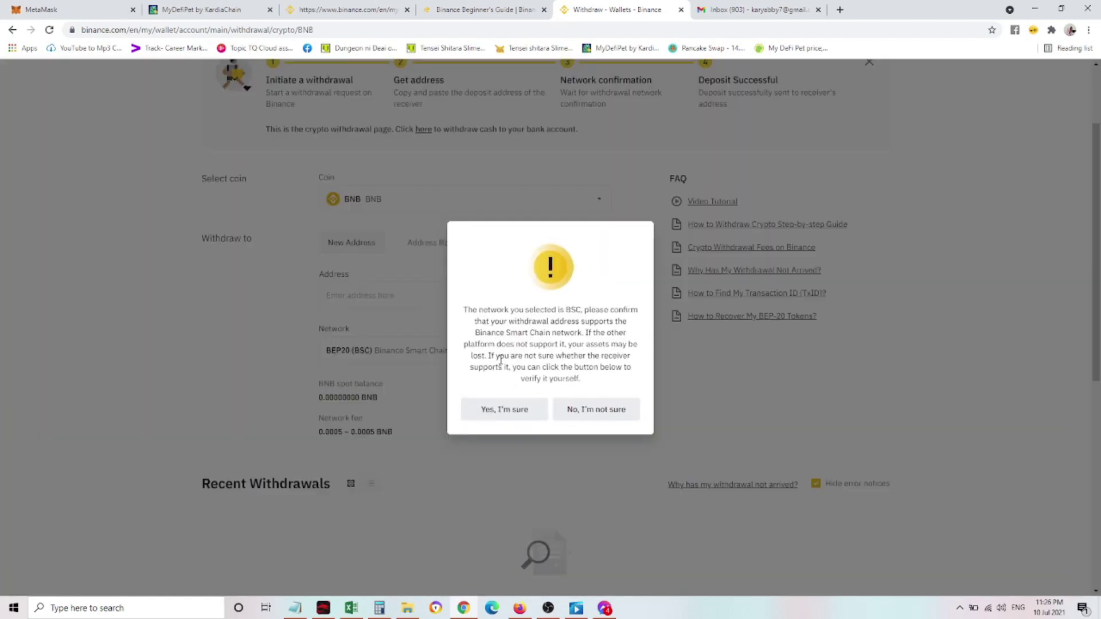
click(492, 411)
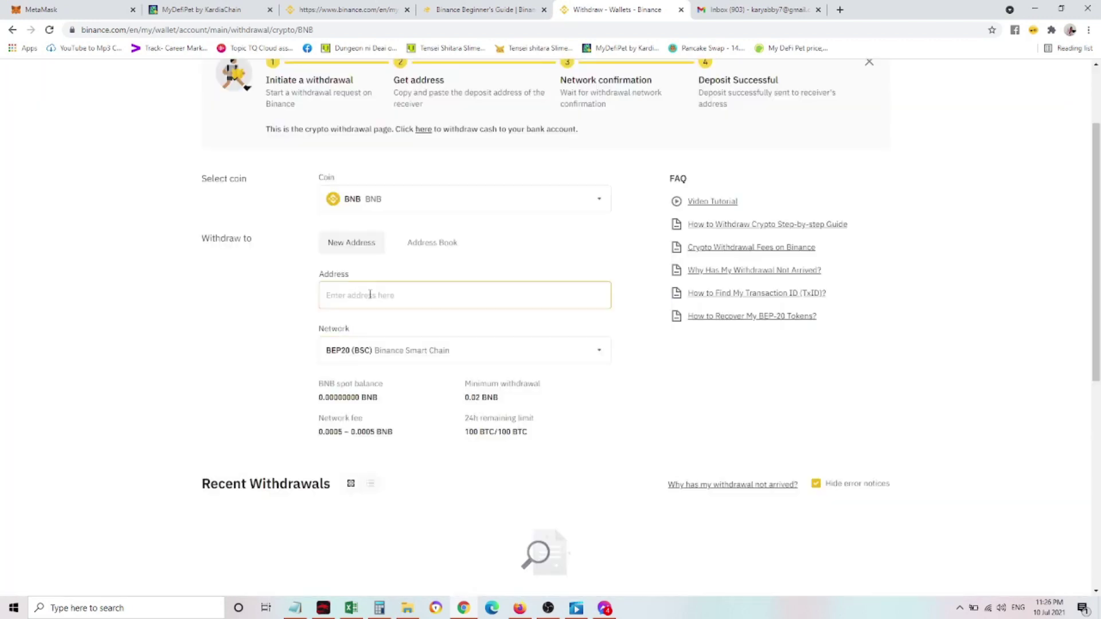
text(METAMASK ADDRESS - CREATE YOUR ACCOUNT)
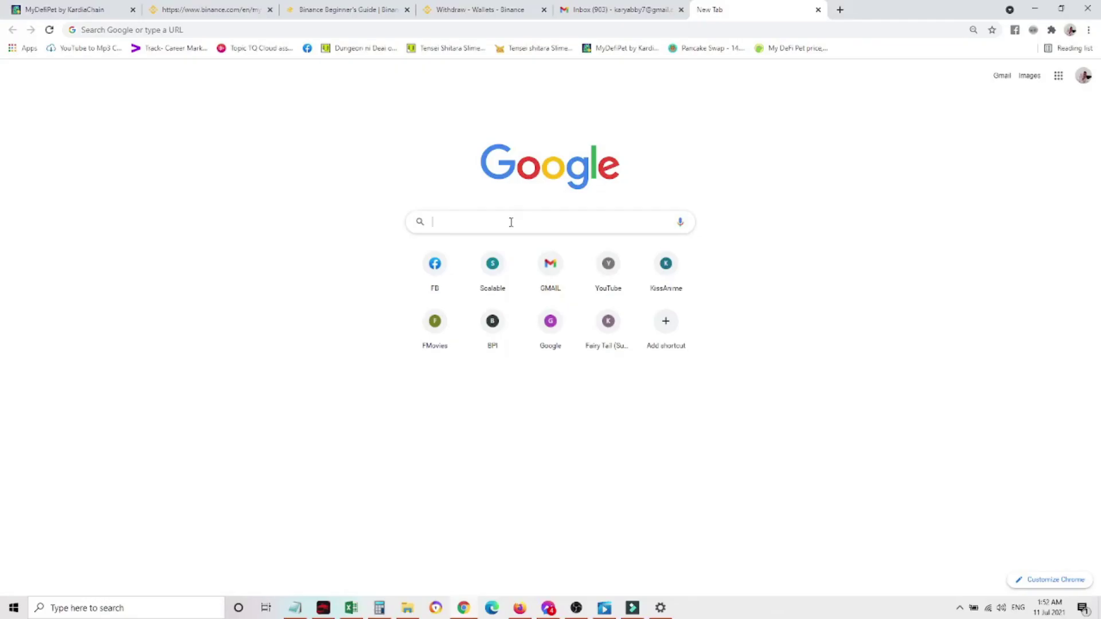
Search Google for metamask and open the MetaMask website
text(meta)
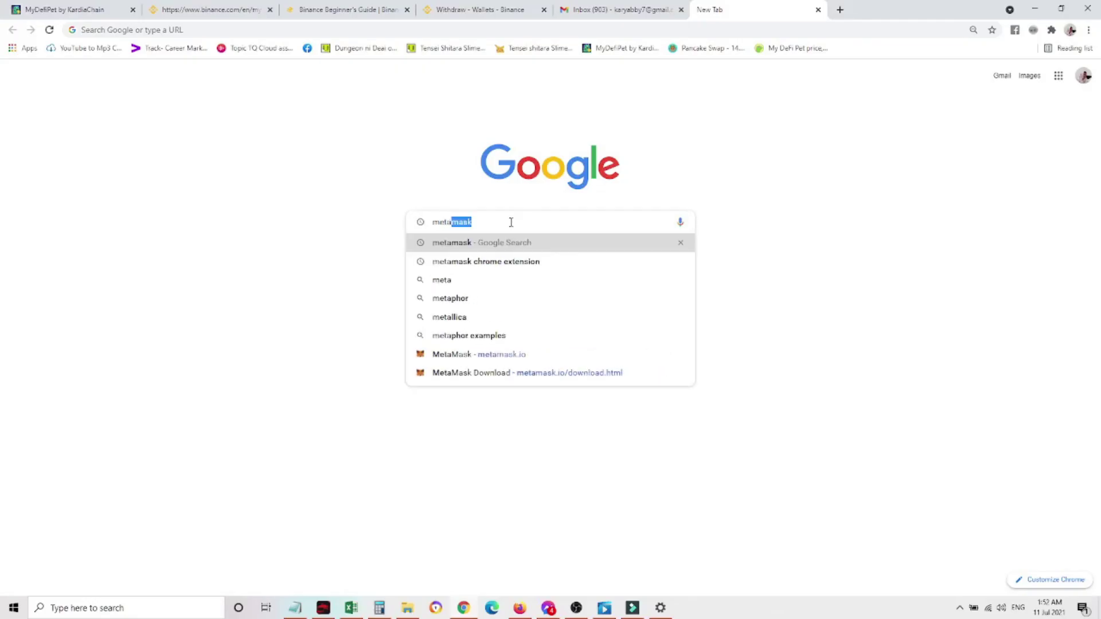
key(Return)
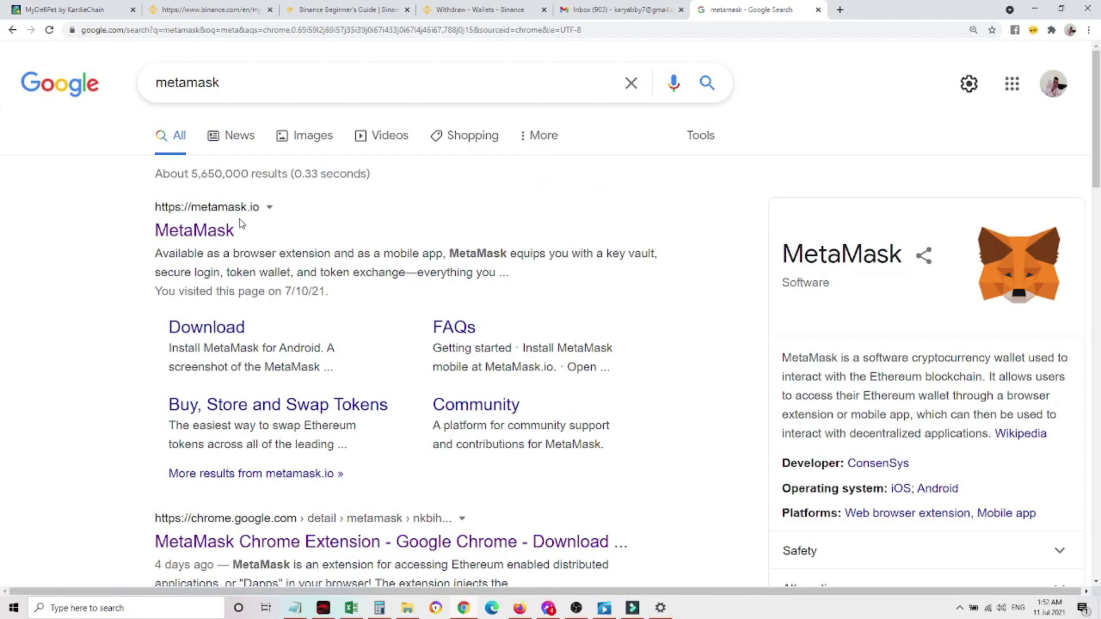
click(216, 236)
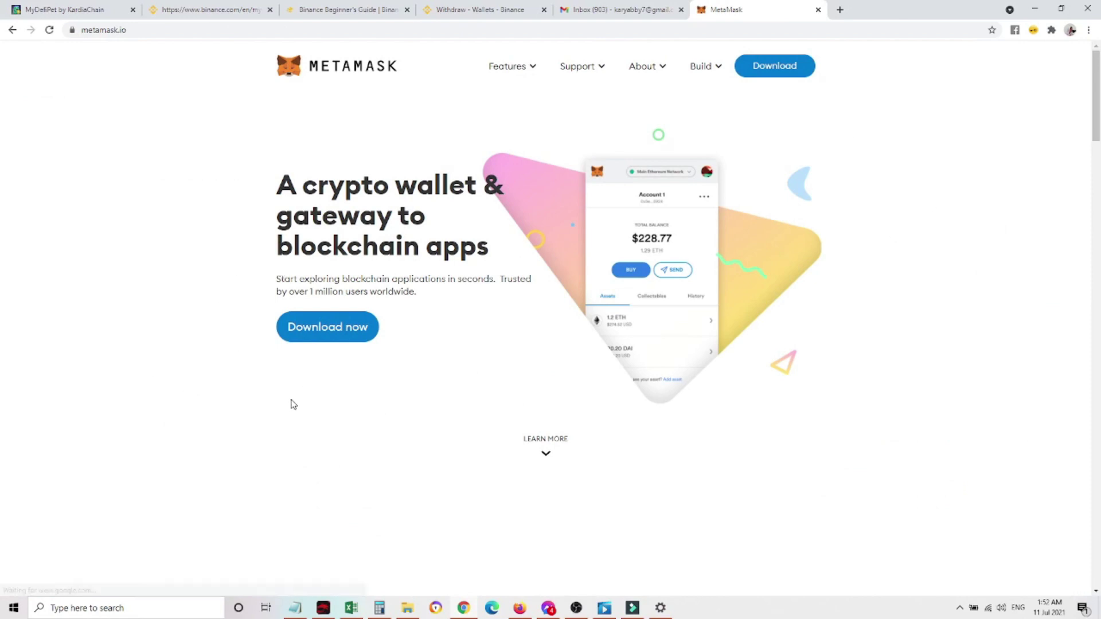
scroll(325, 411, down, 8)
scroll(327, 413, down, 9)
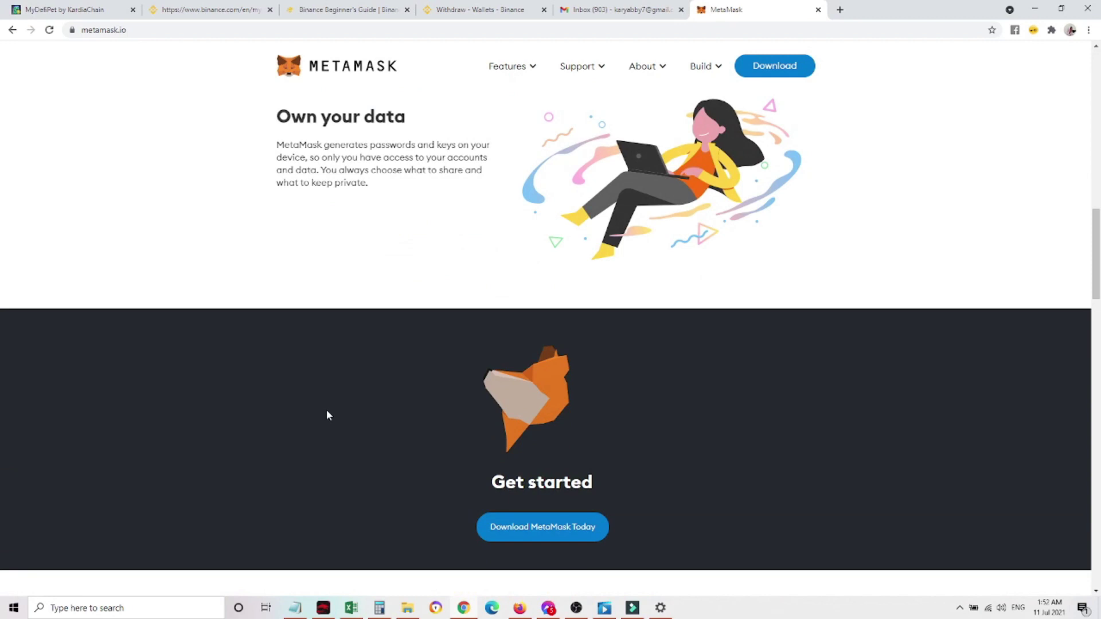
scroll(327, 414, down, 12)
scroll(245, 422, down, 2)
scroll(245, 422, up, 20)
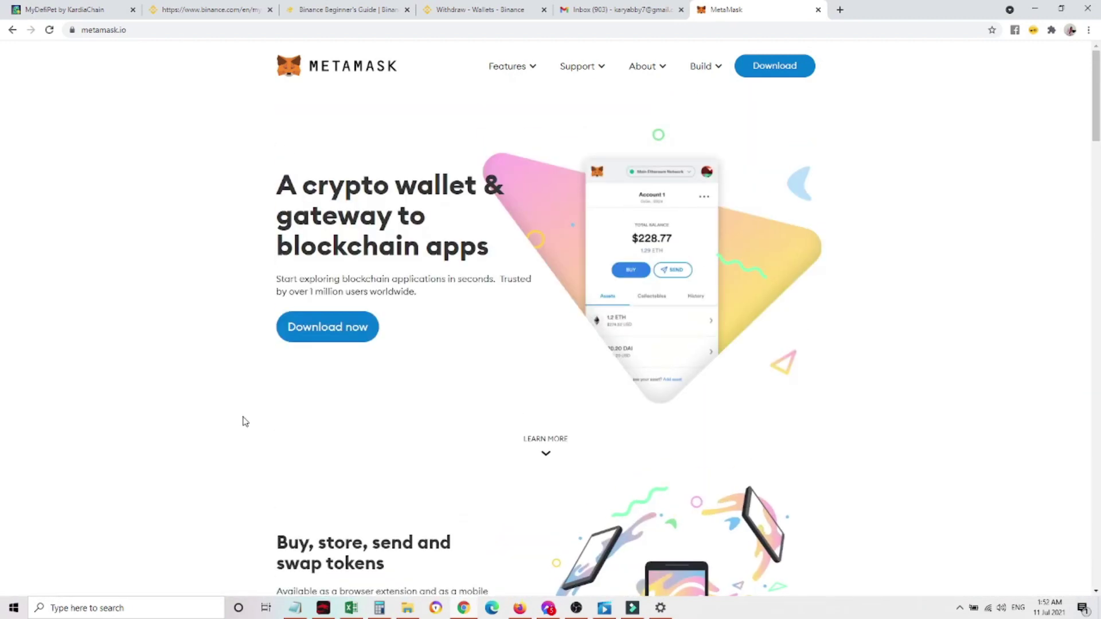
Go to MetaMask's download page and follow the Chrome option to the Web Store listing
click(347, 331)
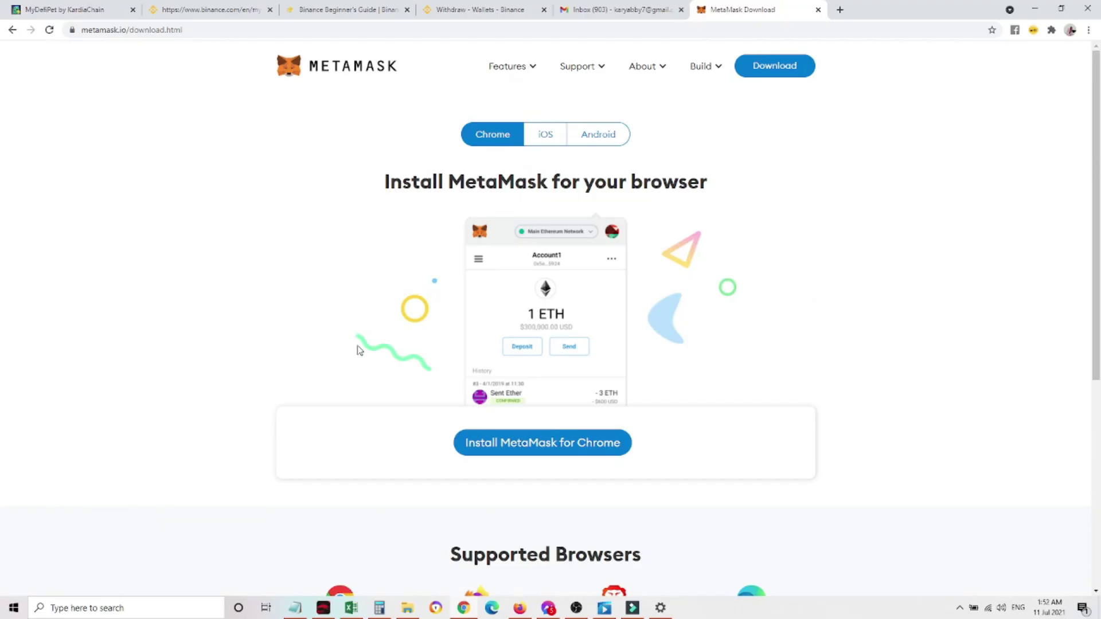
click(542, 141)
click(607, 138)
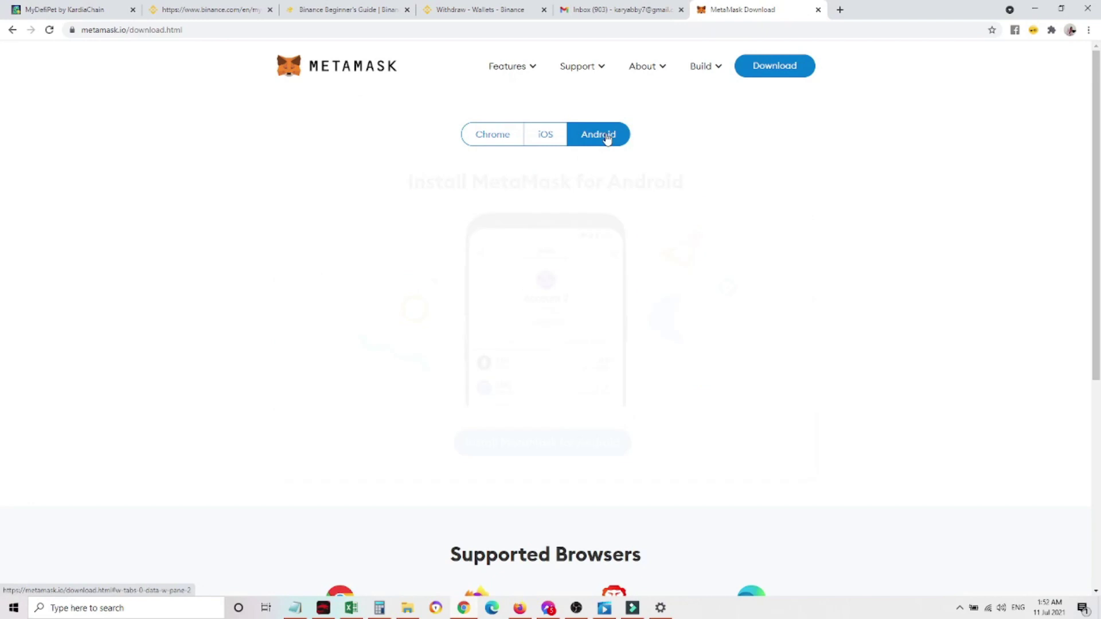
click(497, 137)
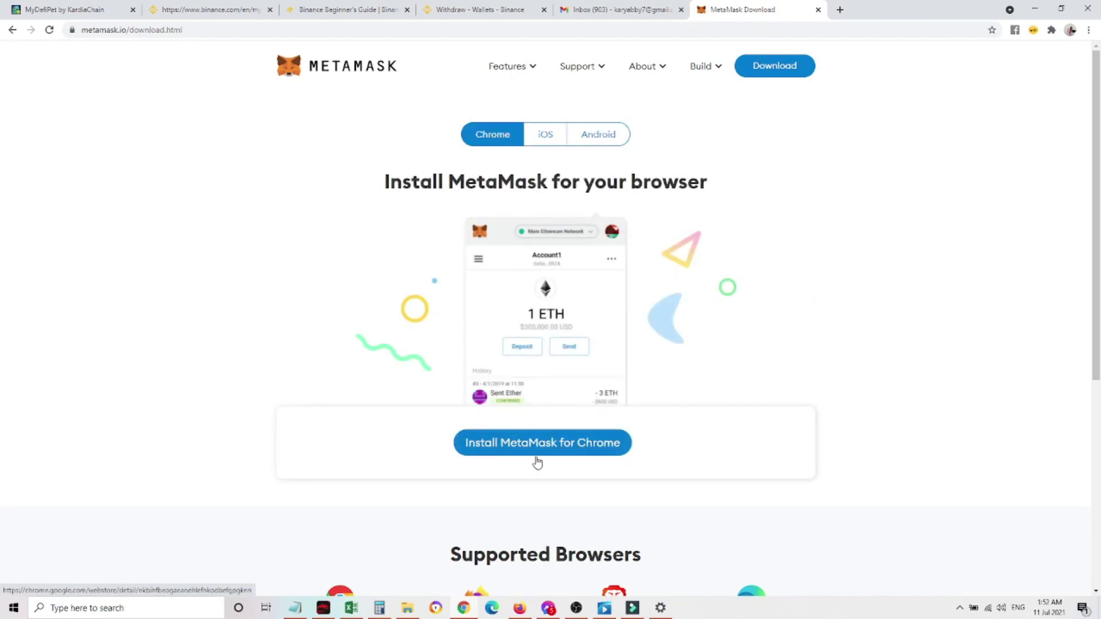
click(551, 445)
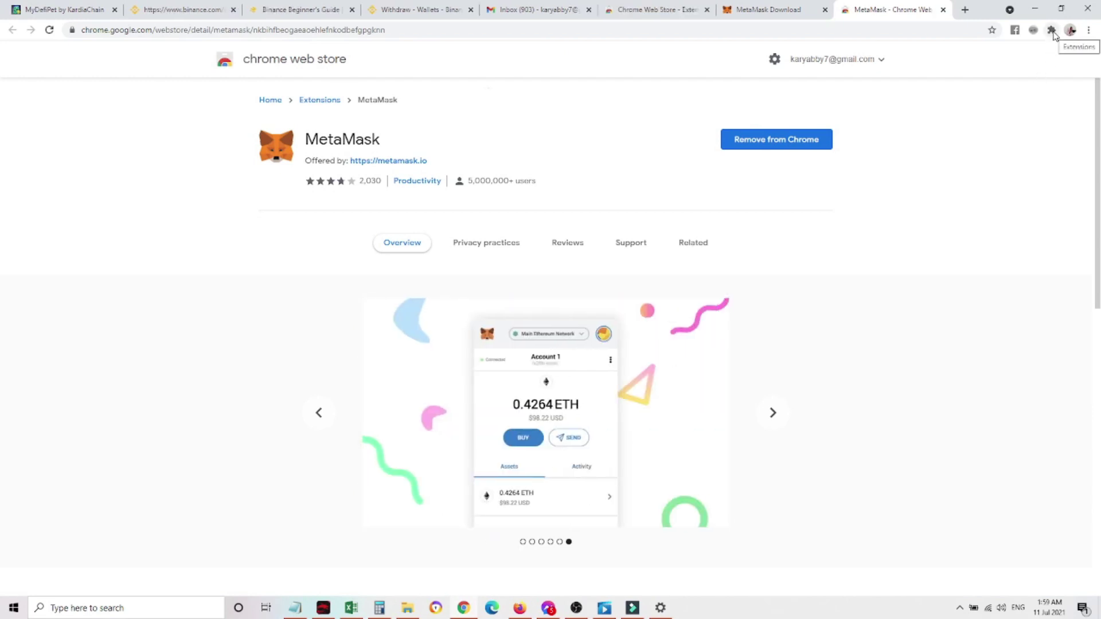
Open the MetaMask extension and expand the wallet into a full browser tab
click(1052, 31)
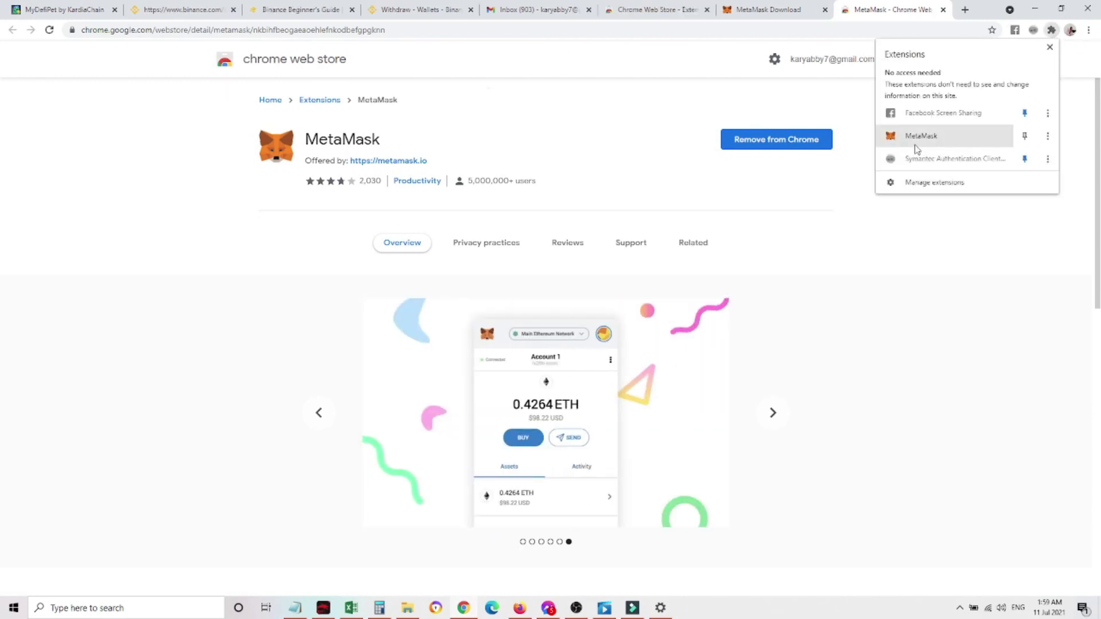
click(936, 140)
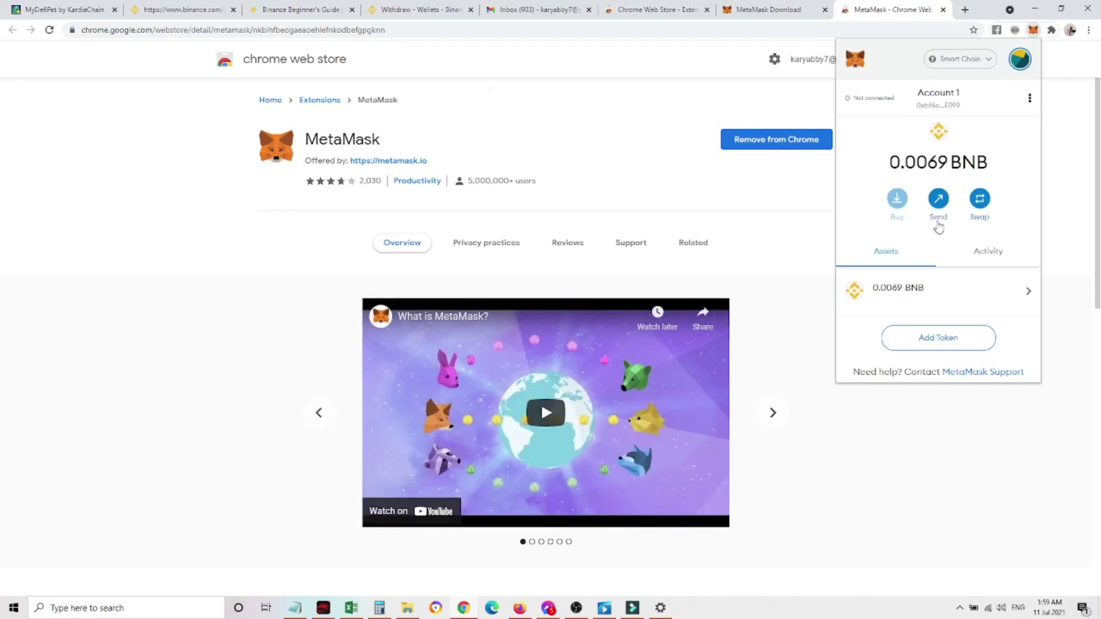
click(1030, 99)
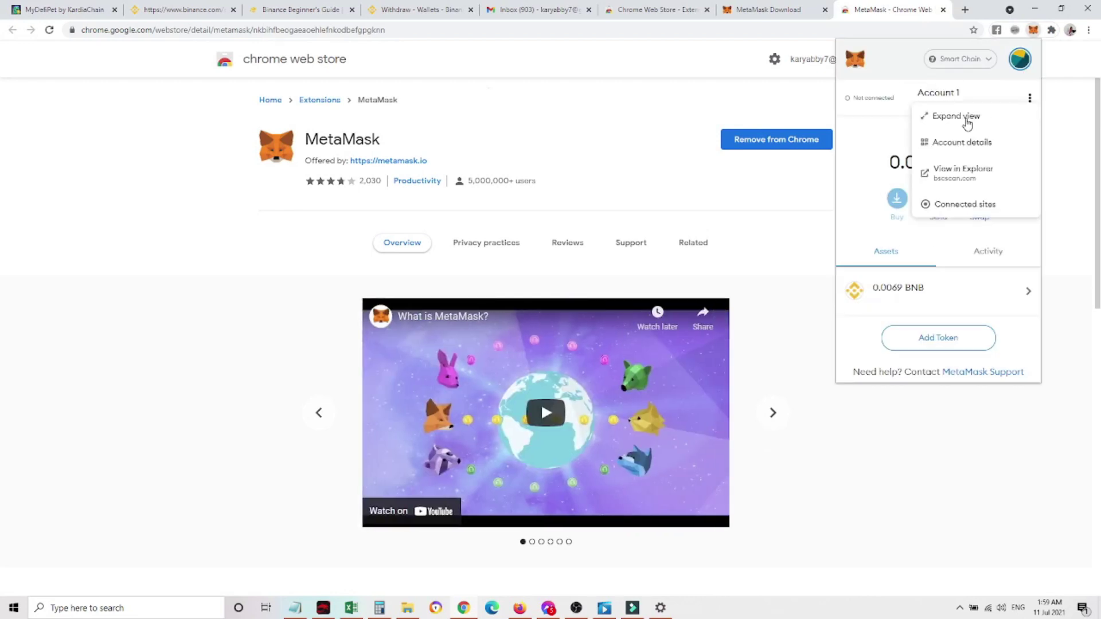
click(967, 117)
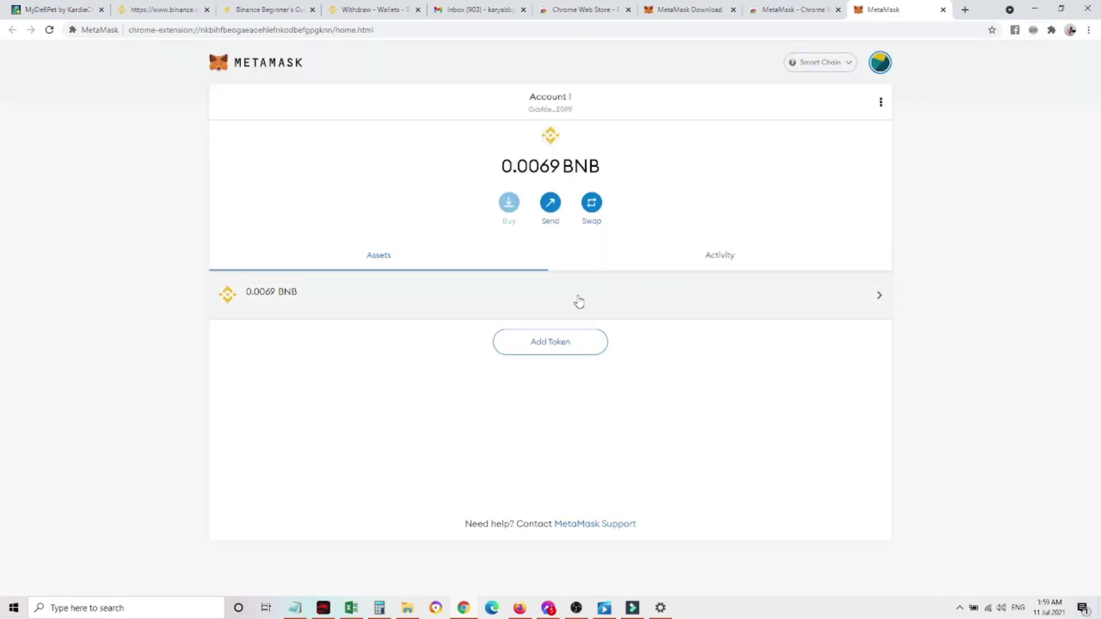
Review the Smart Chain network settings: name, RPC URL, BNB symbol and block explorer URL
click(882, 103)
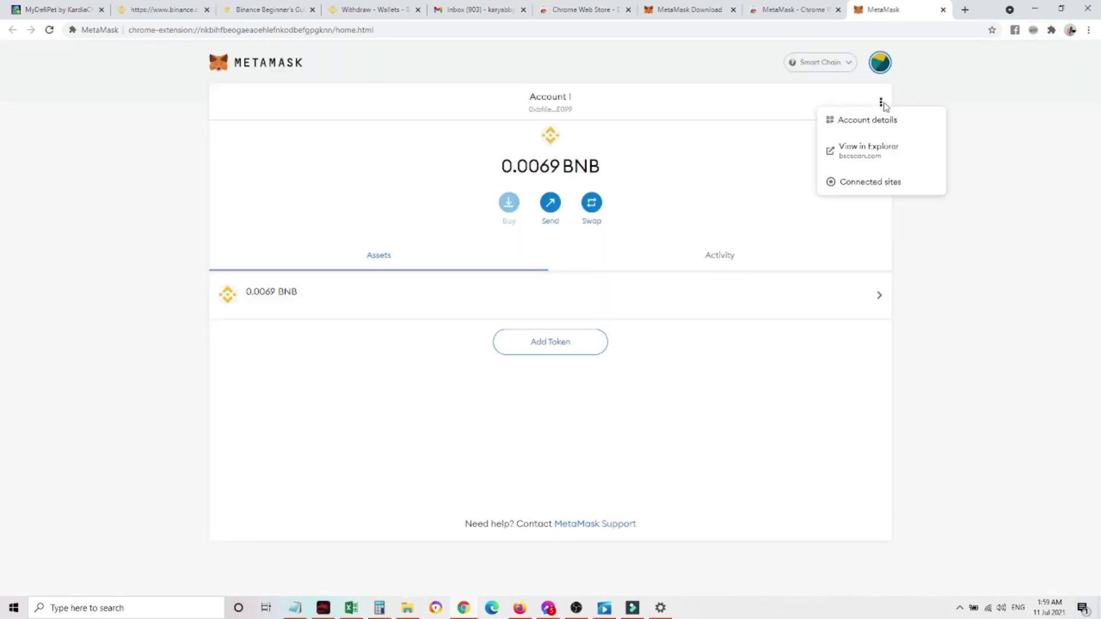
click(884, 71)
click(885, 68)
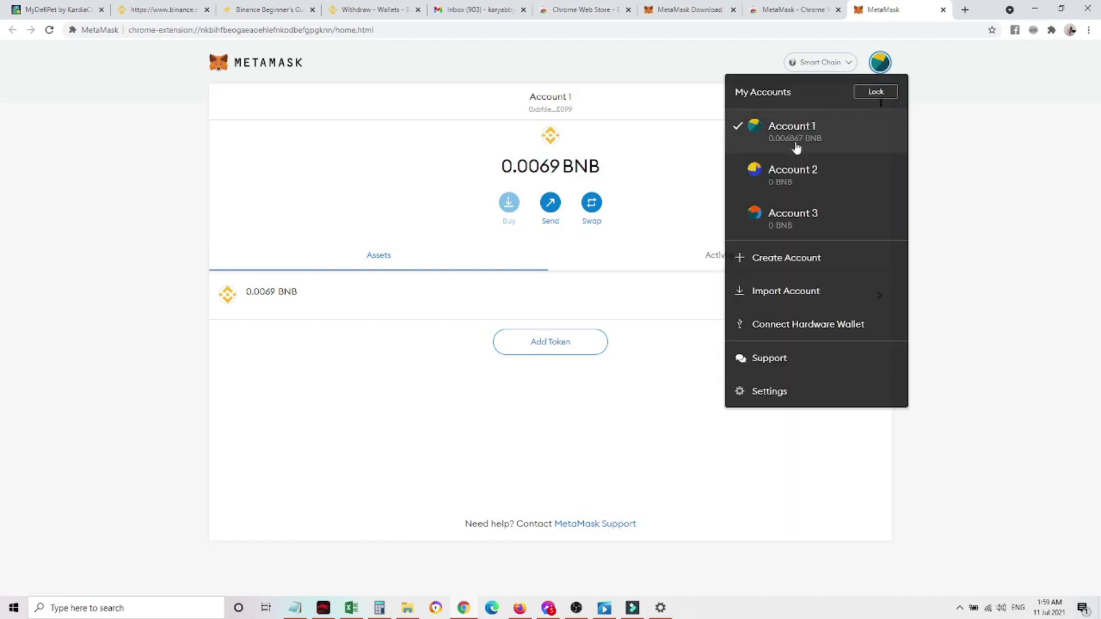
click(770, 392)
click(239, 258)
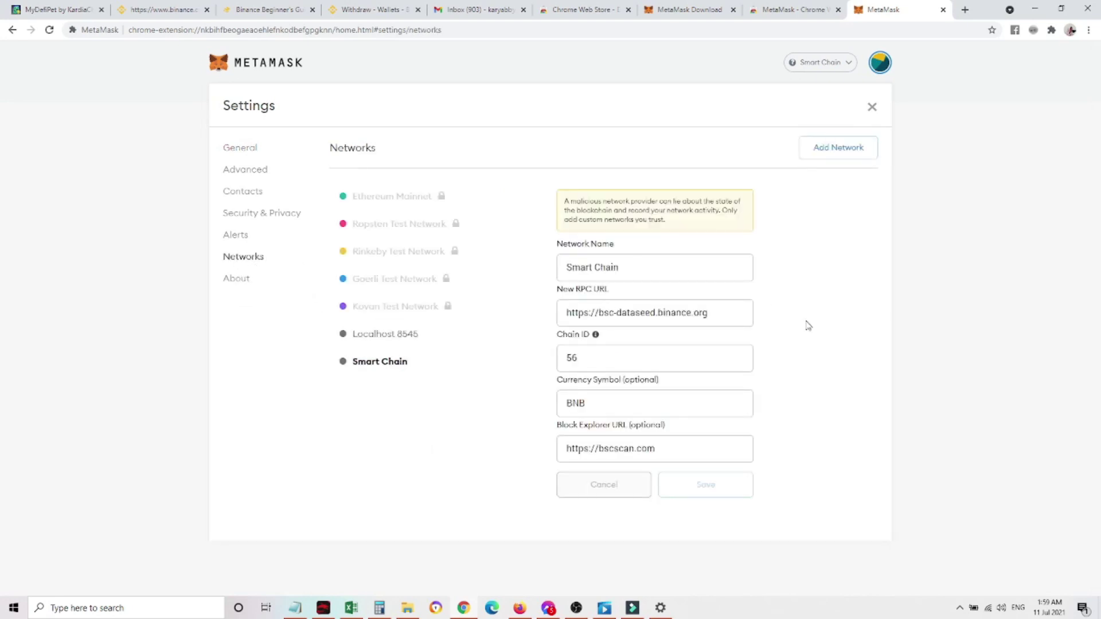
double_click(614, 270)
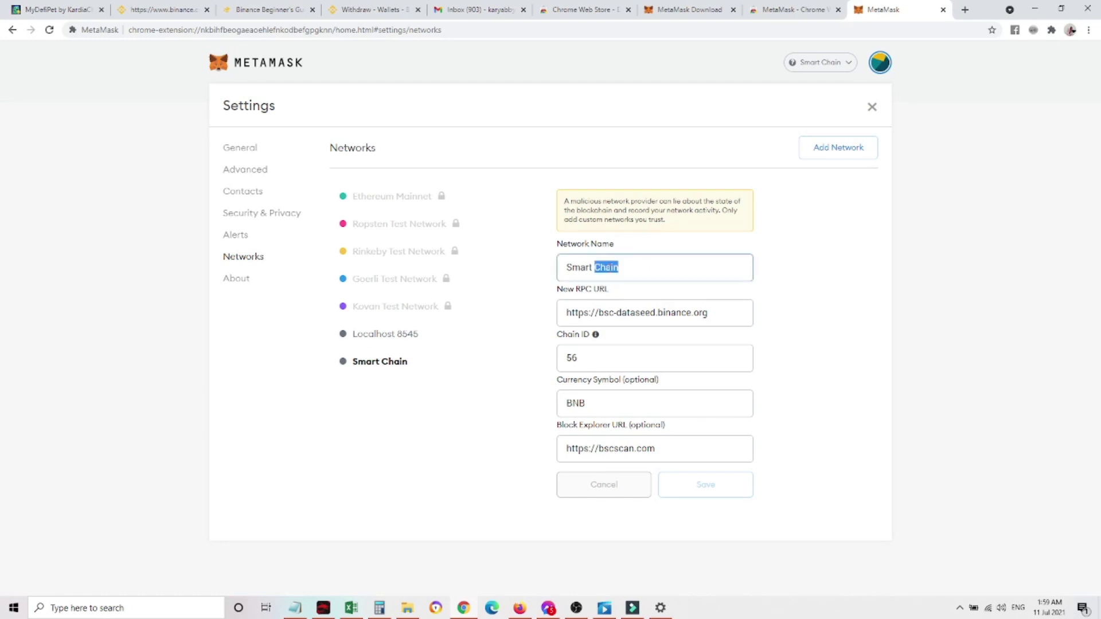
click(662, 265)
click(724, 314)
click(600, 403)
click(682, 453)
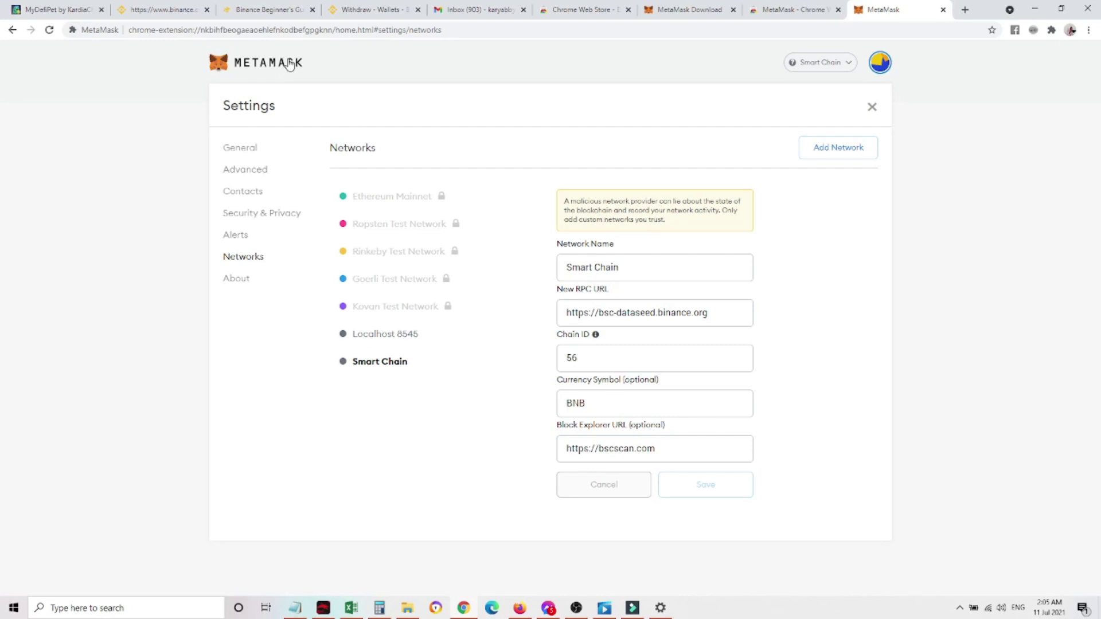
Copy Account 2's wallet address and switch back to the Binance withdrawal page
click(286, 68)
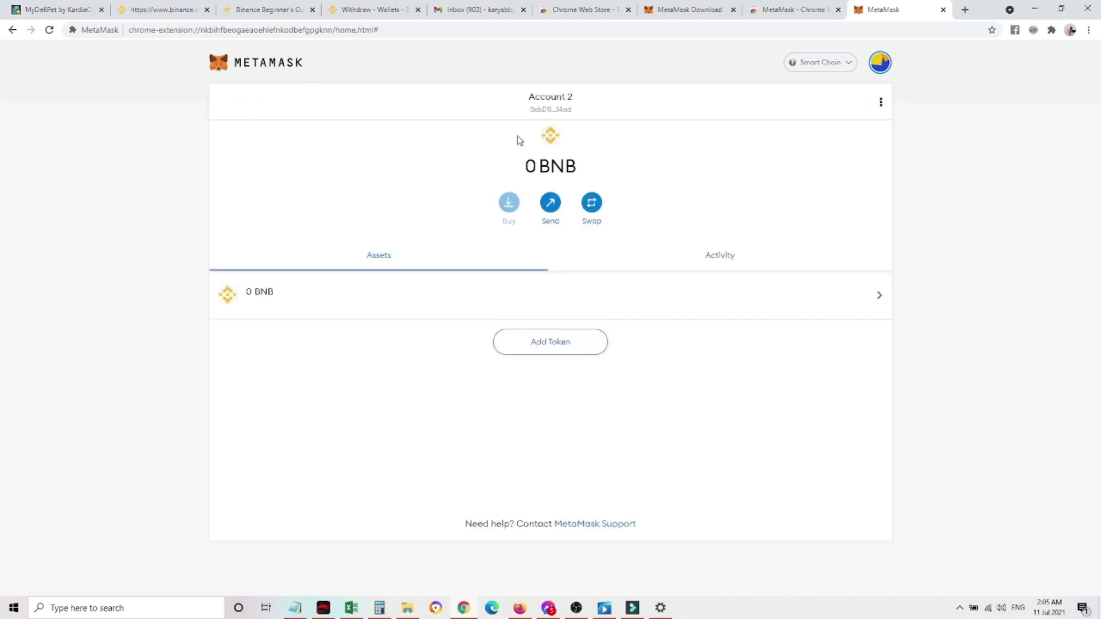
click(561, 111)
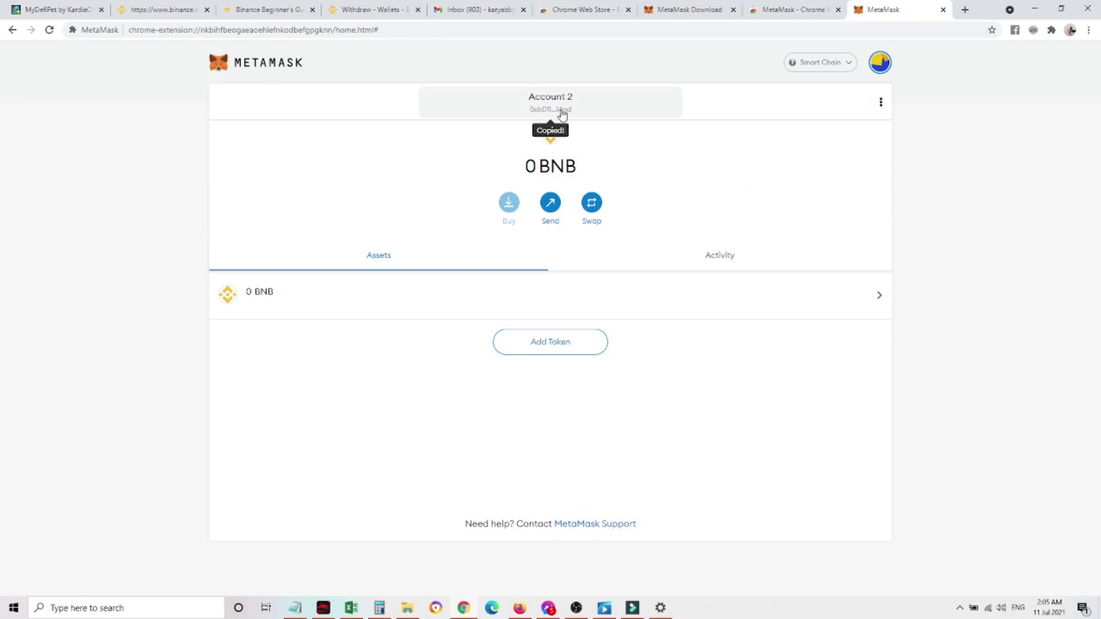
click(365, 10)
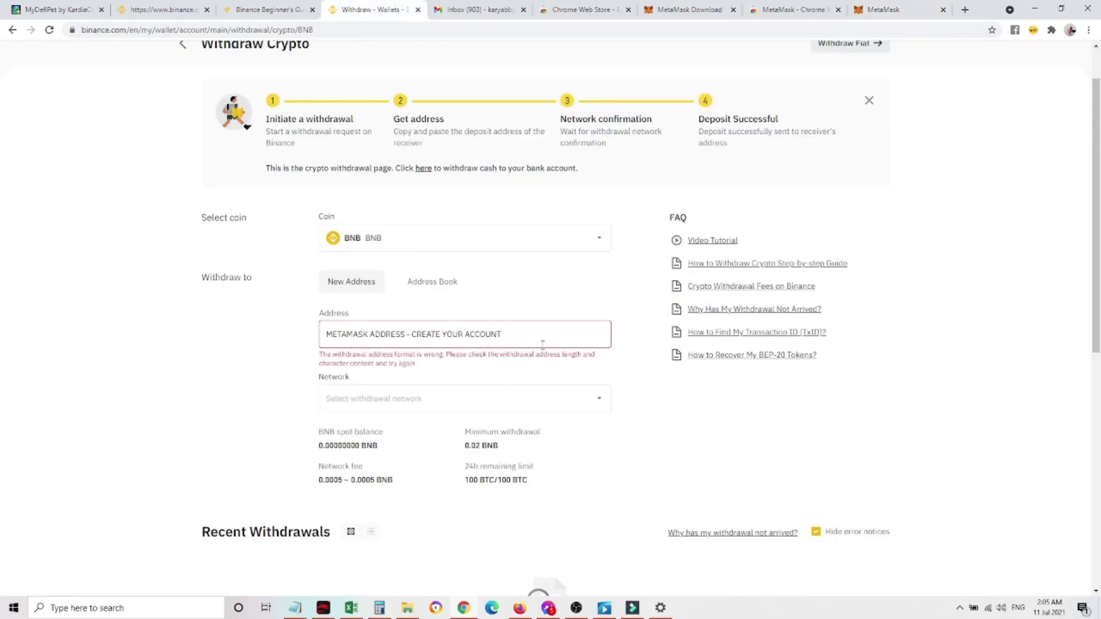
Replace the placeholder with the pasted MetaMask address on BEP20, then return to MetaMask and open a new tab
key(ctrl+a)
text(0xbD11381F9591c492D716b7a26777a29a6c0814ad)
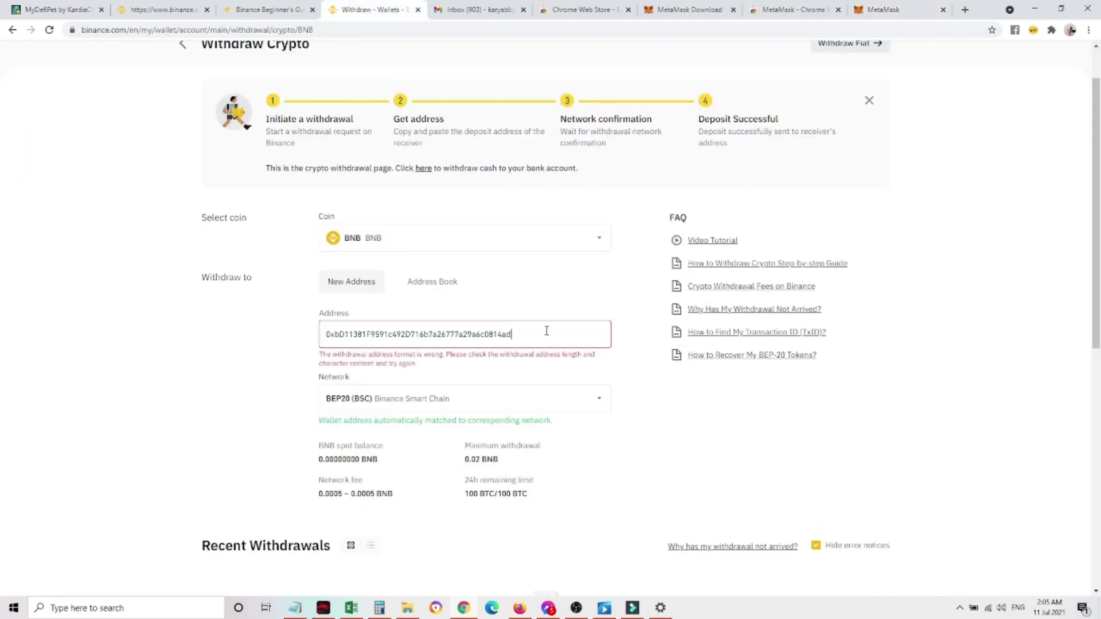
click(725, 426)
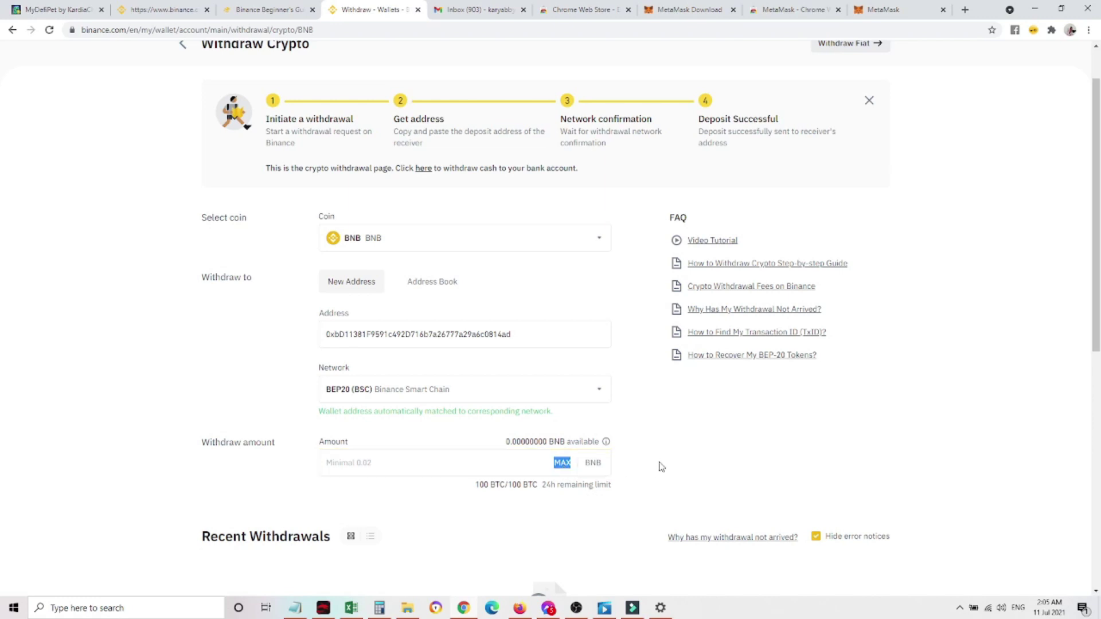
scroll(661, 467, down, 1)
scroll(661, 466, down, 1)
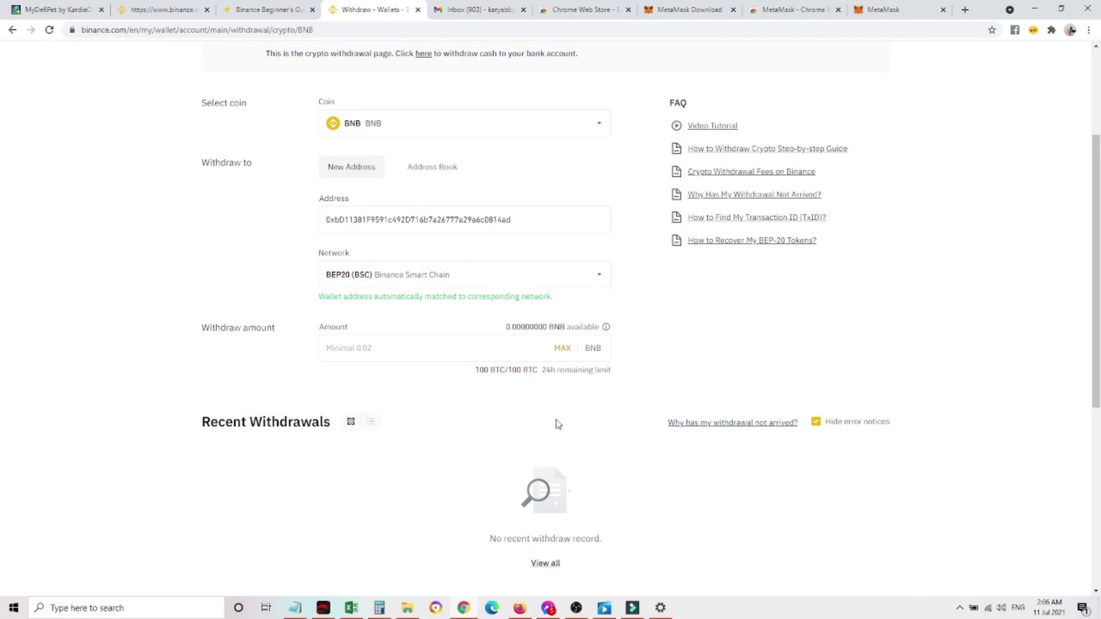
click(891, 9)
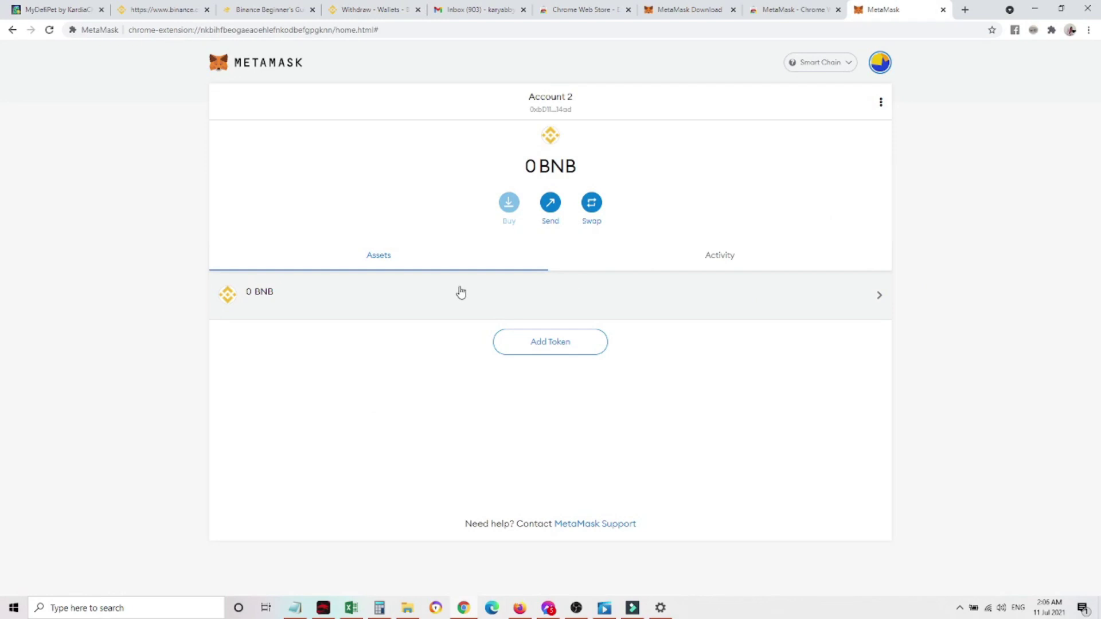
key(ctrl+t)
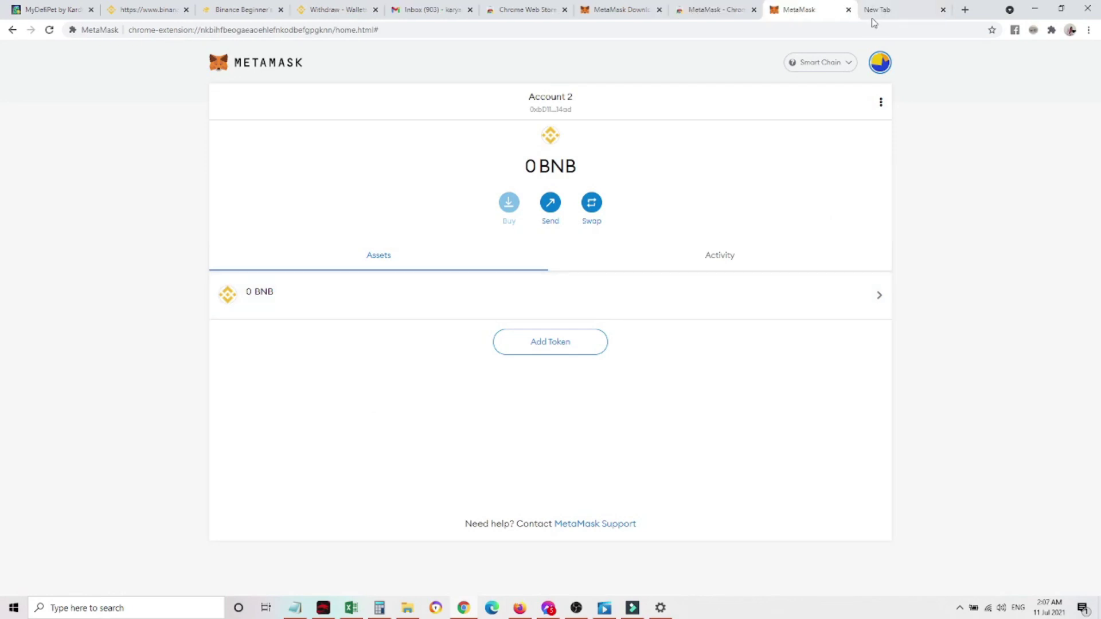
Search Google for coin gecko and open the CoinGecko website
text(coin gecko)
click(573, 222)
text(coin)
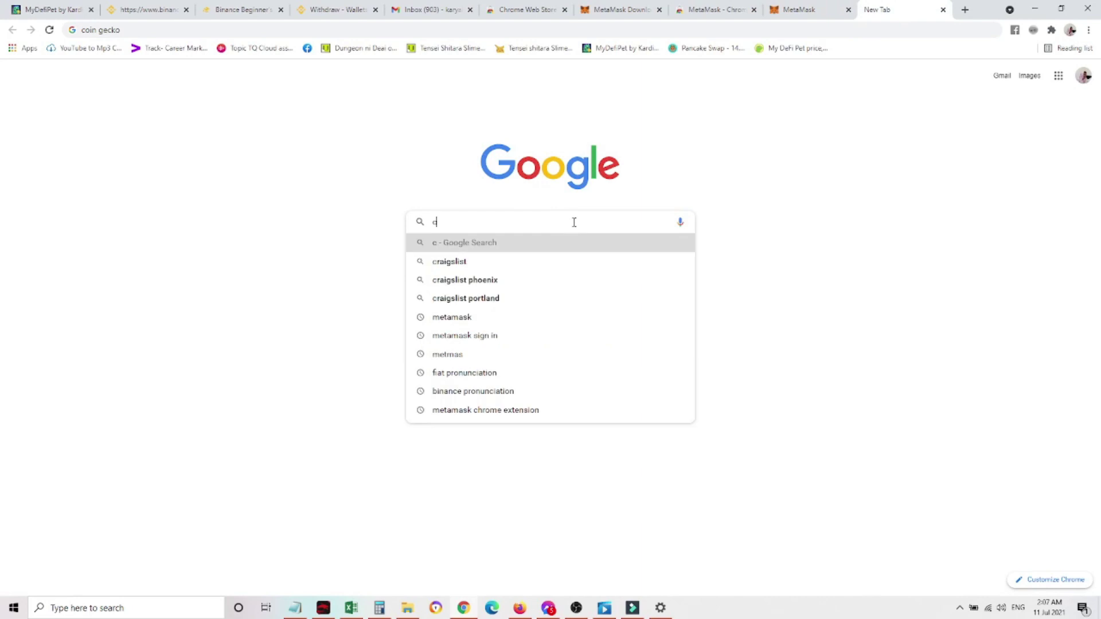
text( gecko)
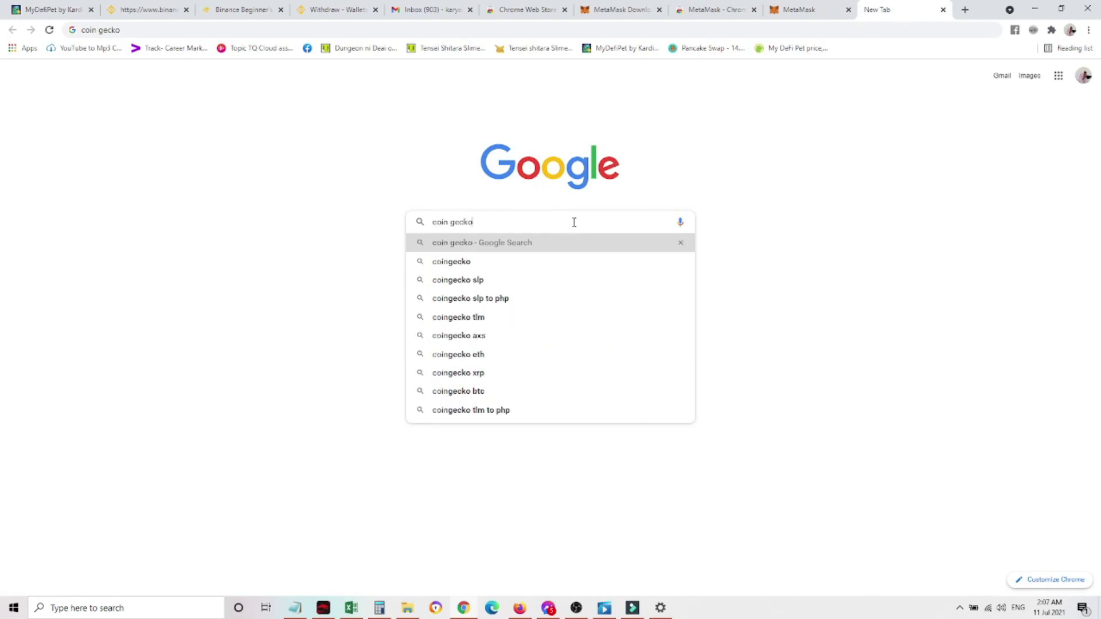
key(Return)
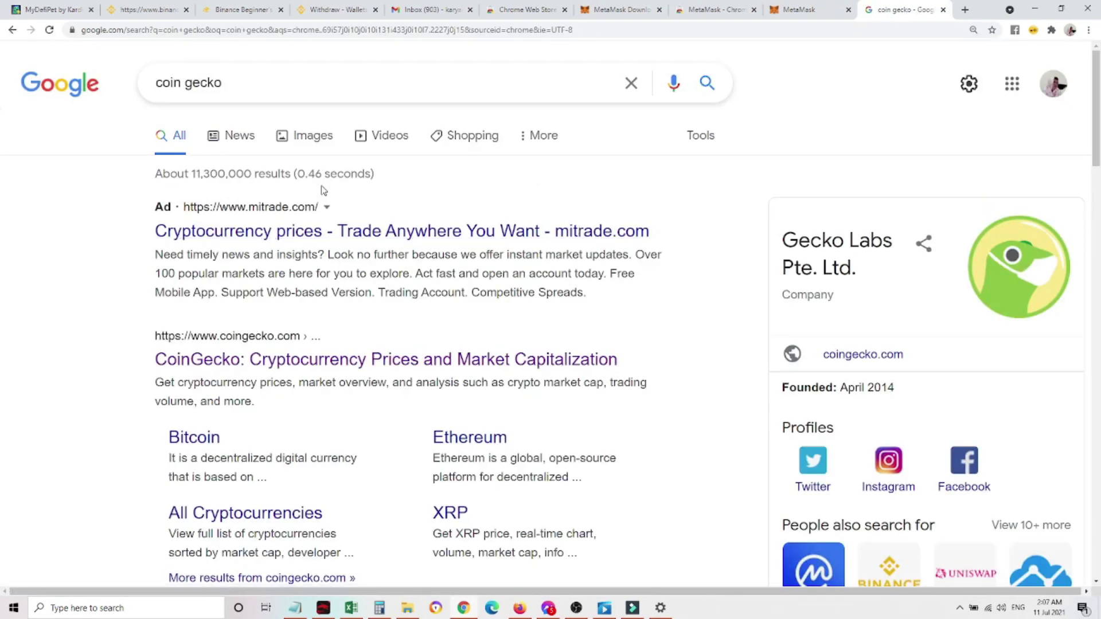
click(246, 360)
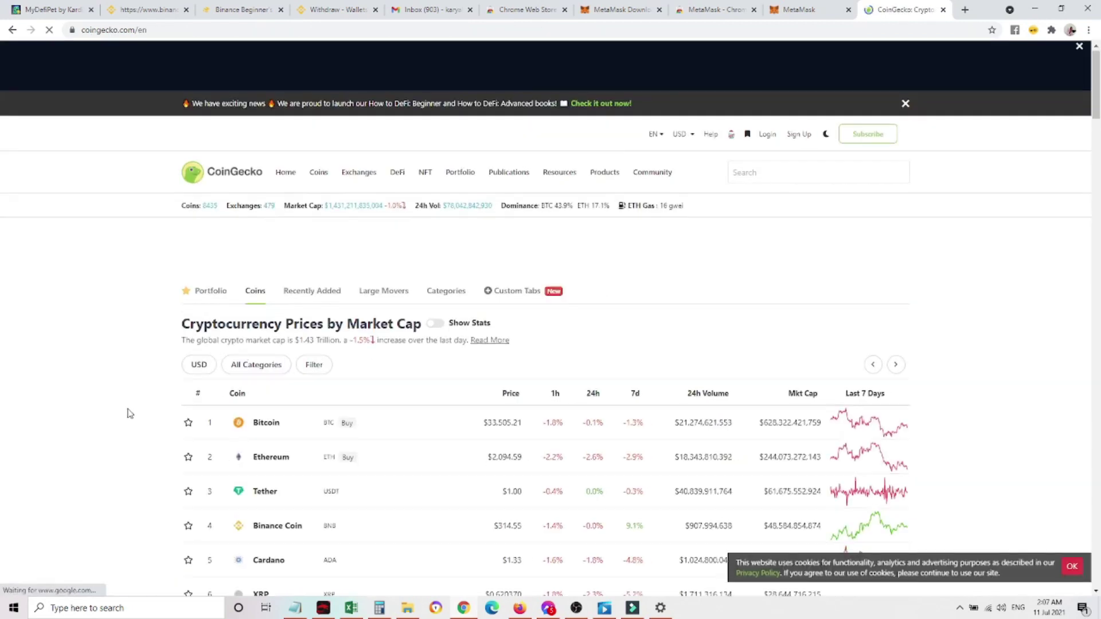
click(291, 486)
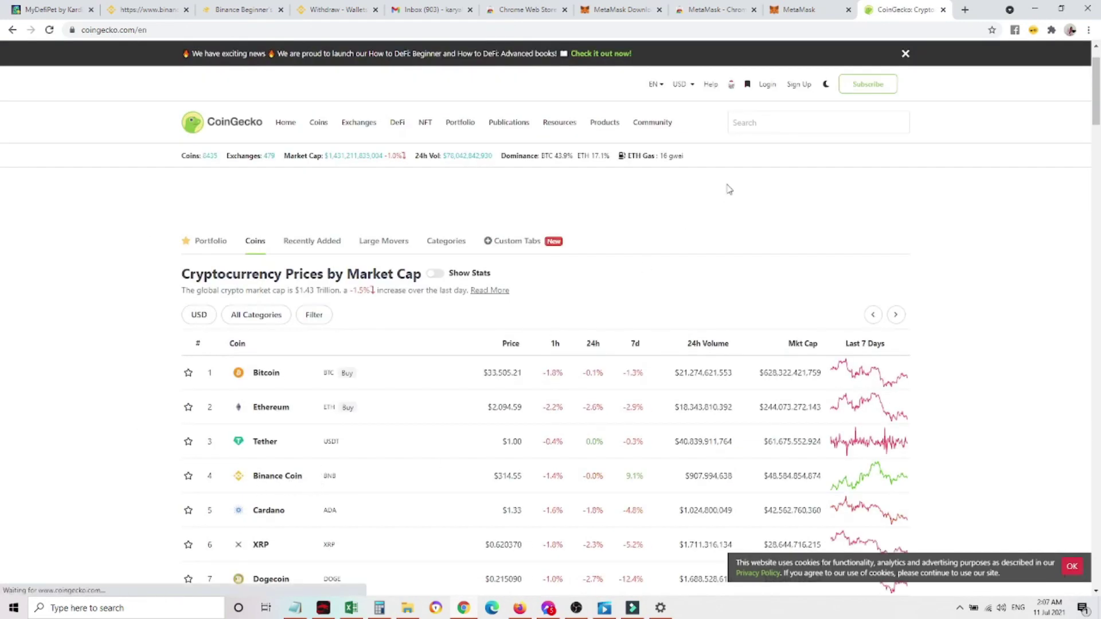
Find My DeFi Pet (DPET) on CoinGecko and copy its contract address
click(756, 123)
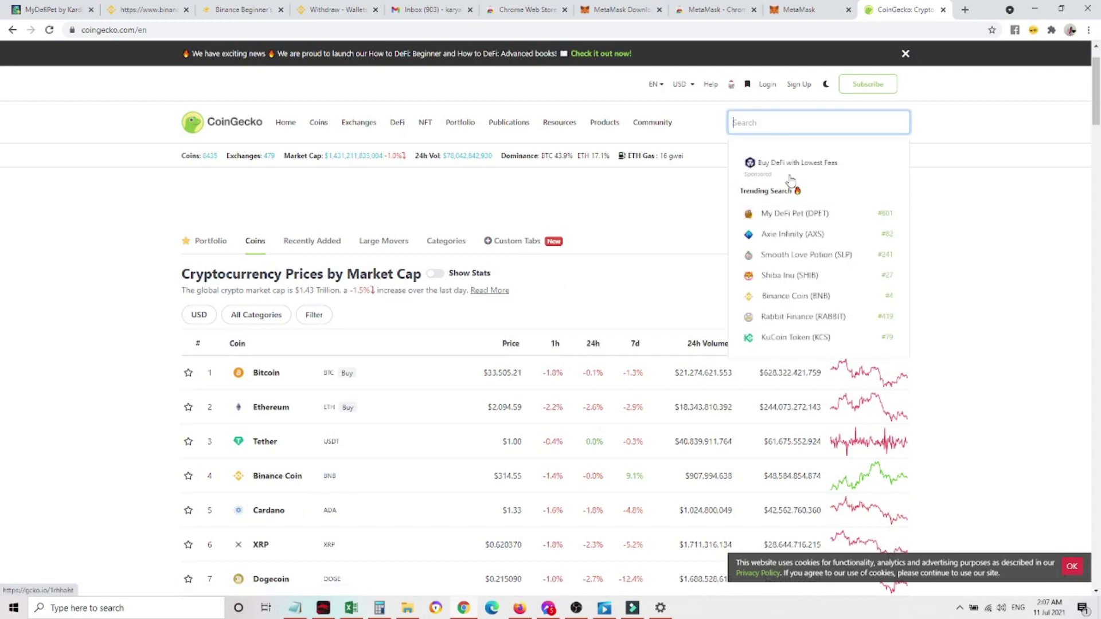
click(806, 218)
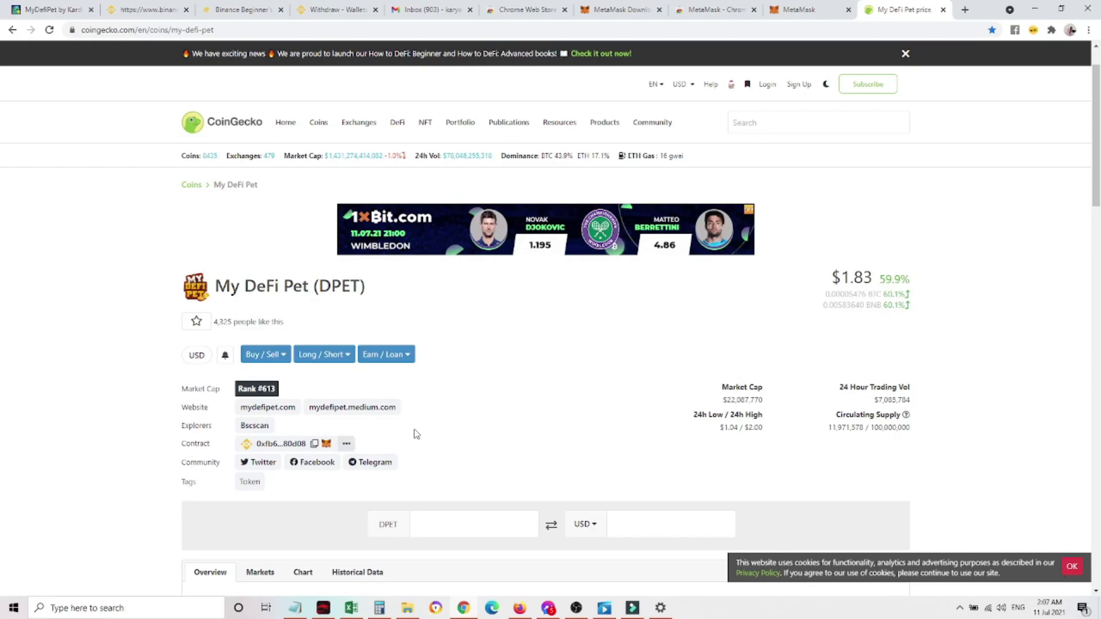
click(315, 445)
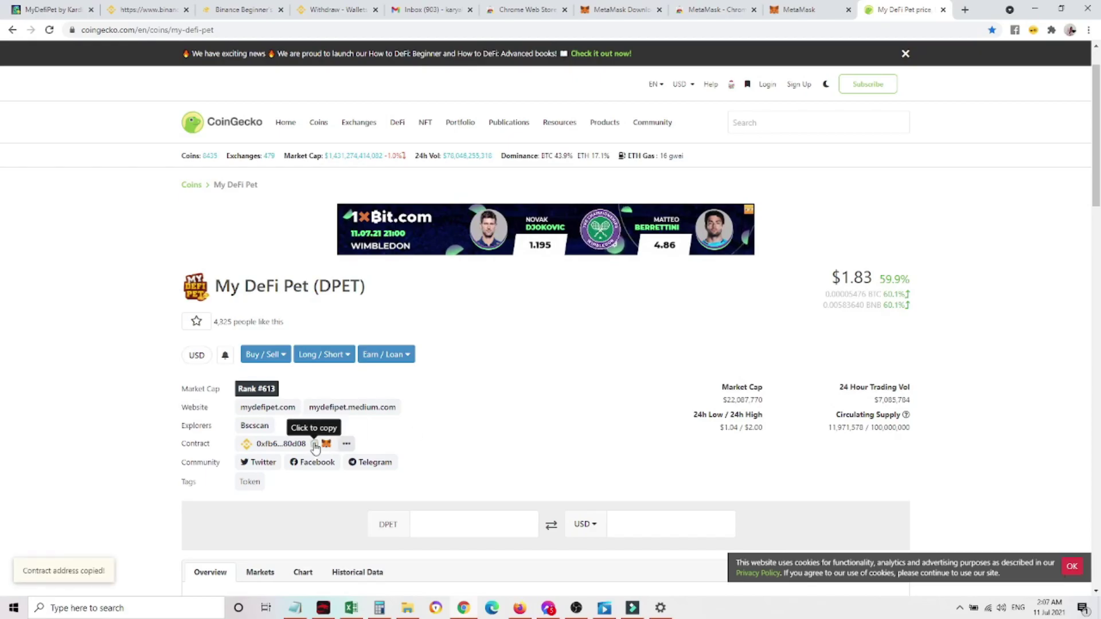
In a new tab, search for pancakeswap and open the PancakeSwap website
click(964, 11)
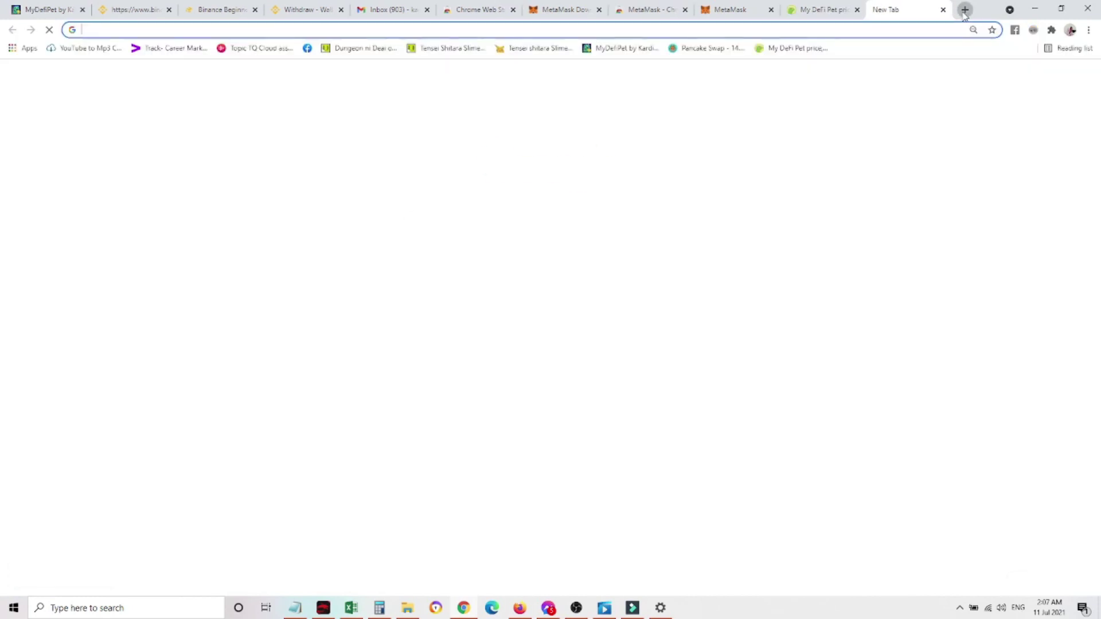
text(pancakeswap)
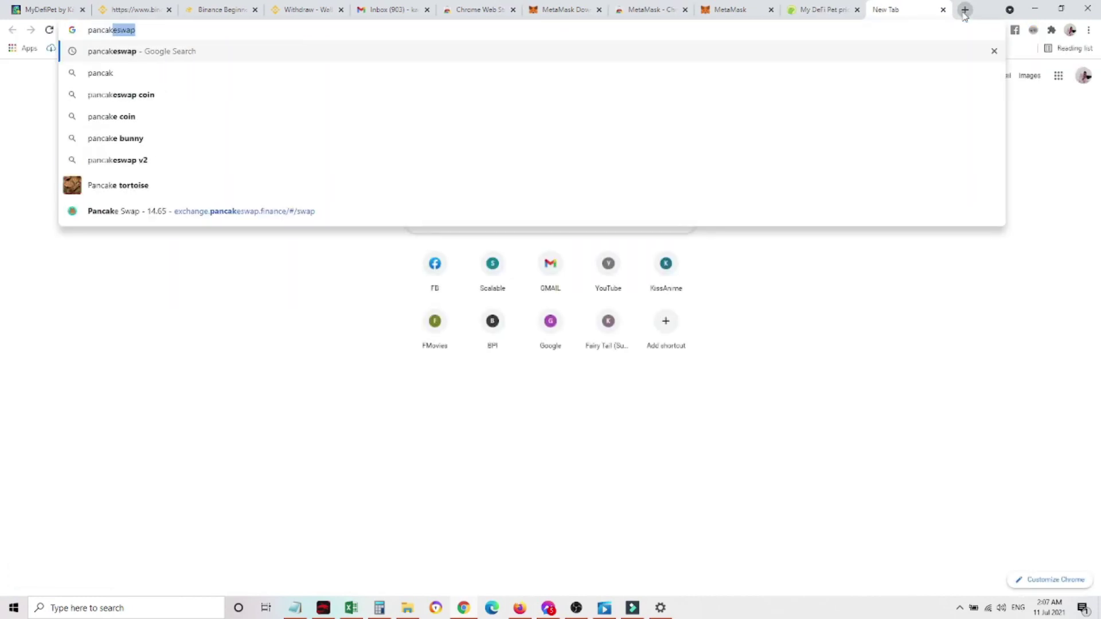
key(Return)
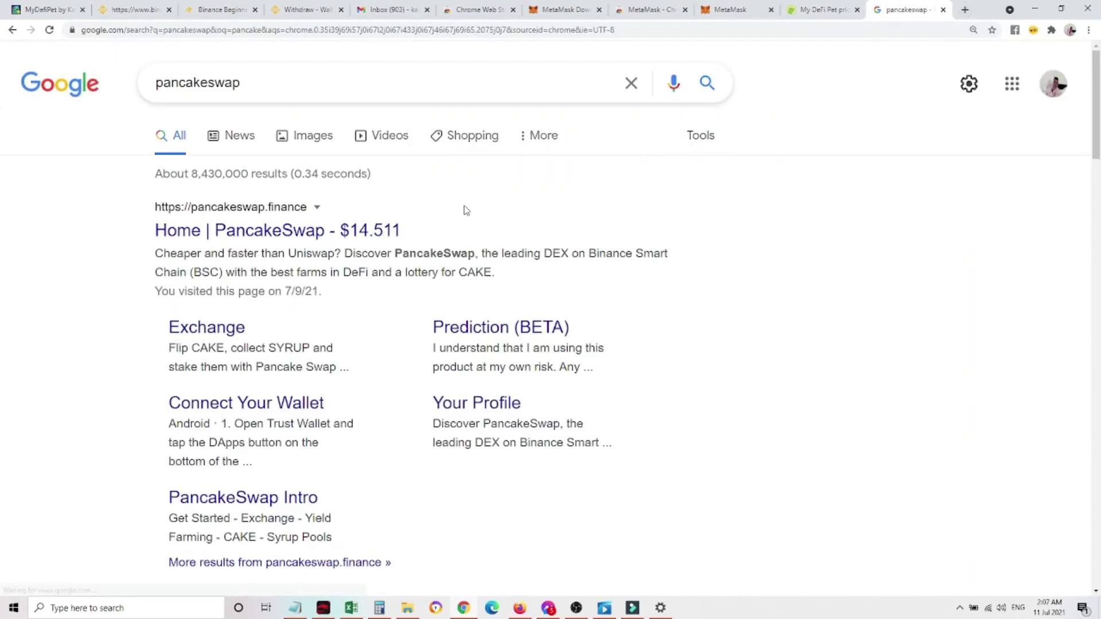
click(287, 233)
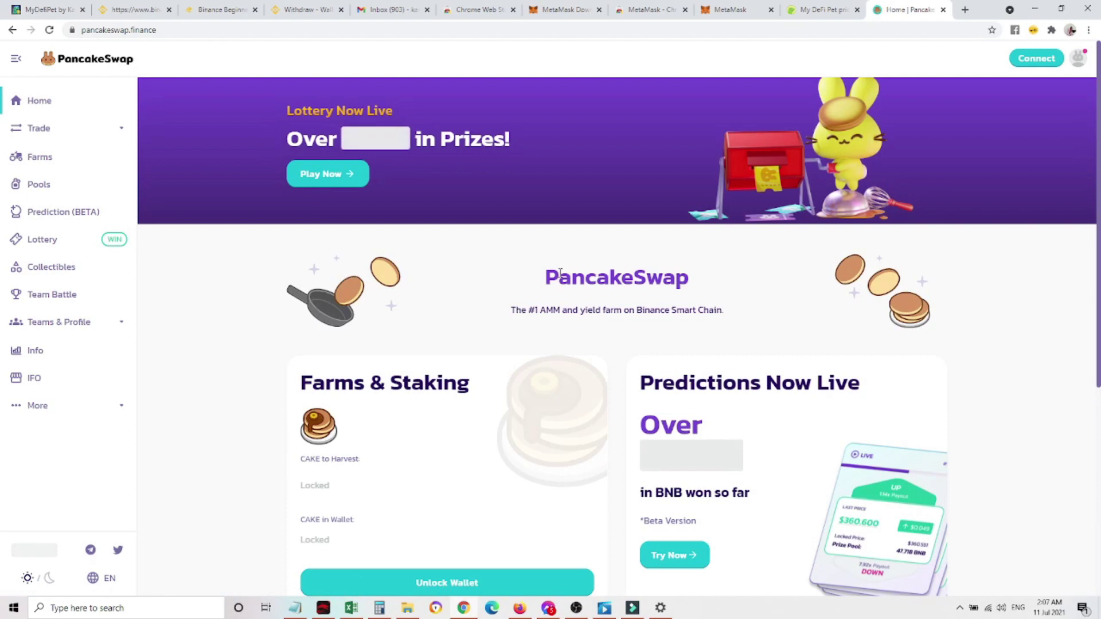
Connect MetaMask to PancakeSwap using Account 2
click(1038, 59)
click(1037, 57)
click(1038, 57)
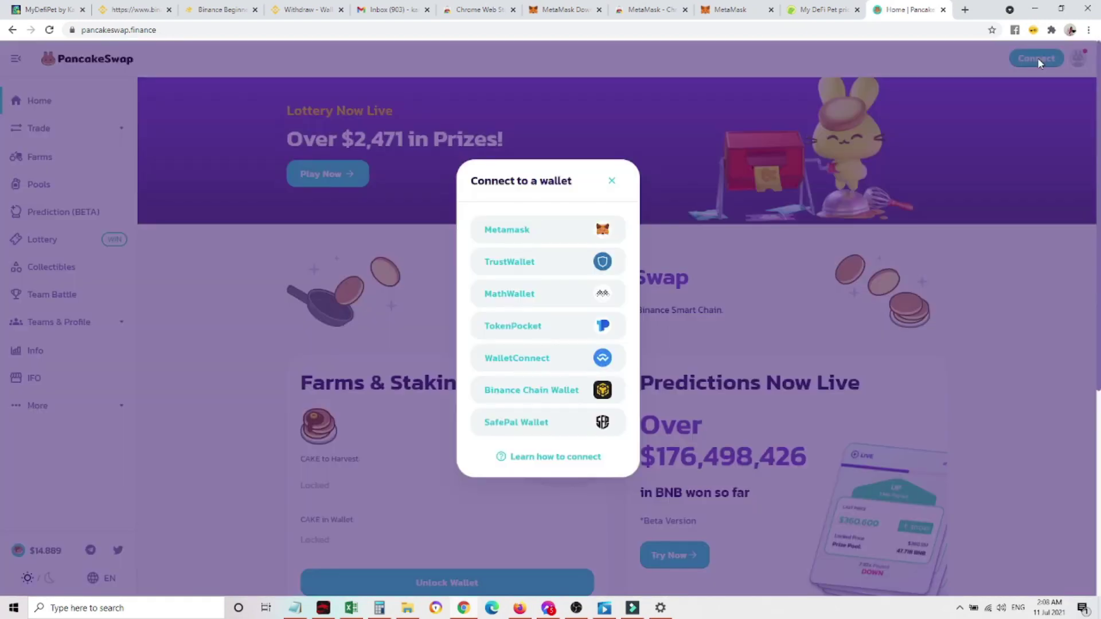
click(513, 231)
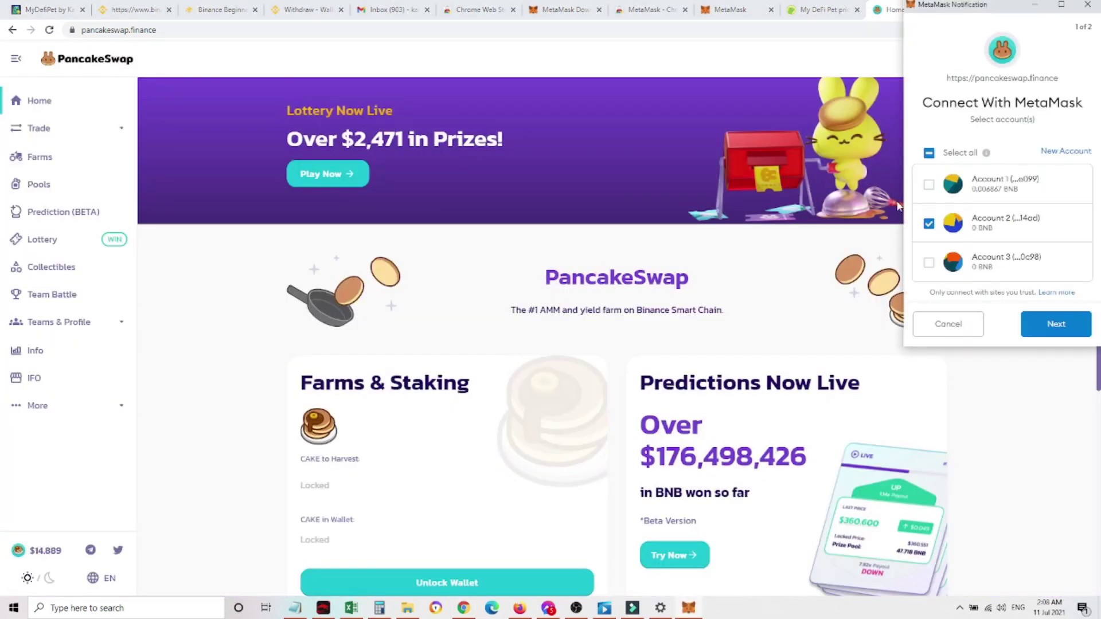
click(1057, 331)
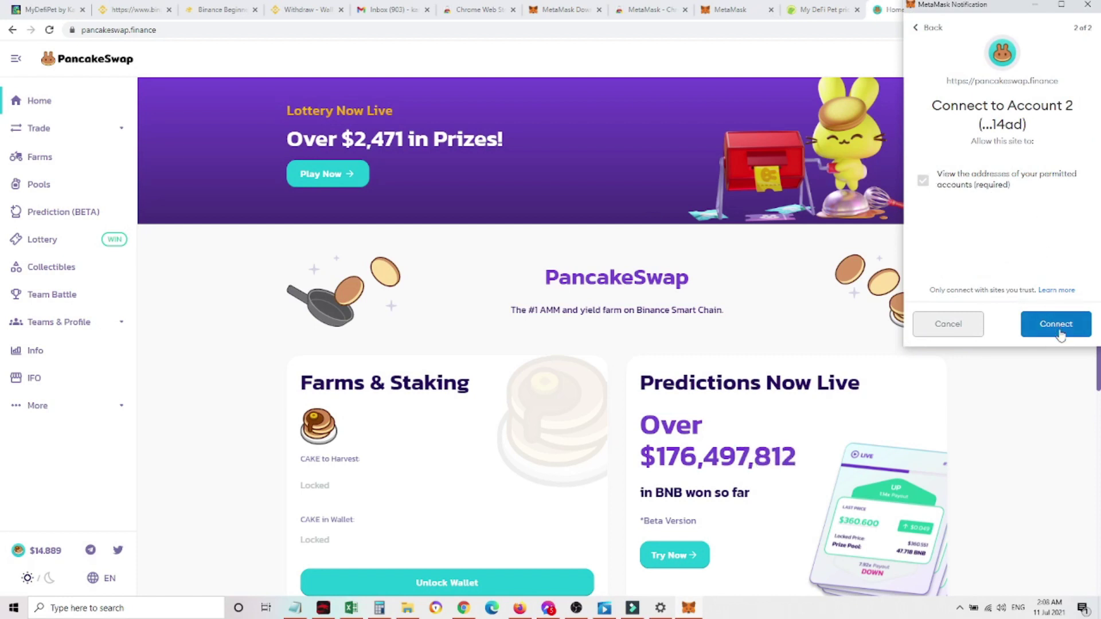
click(1059, 327)
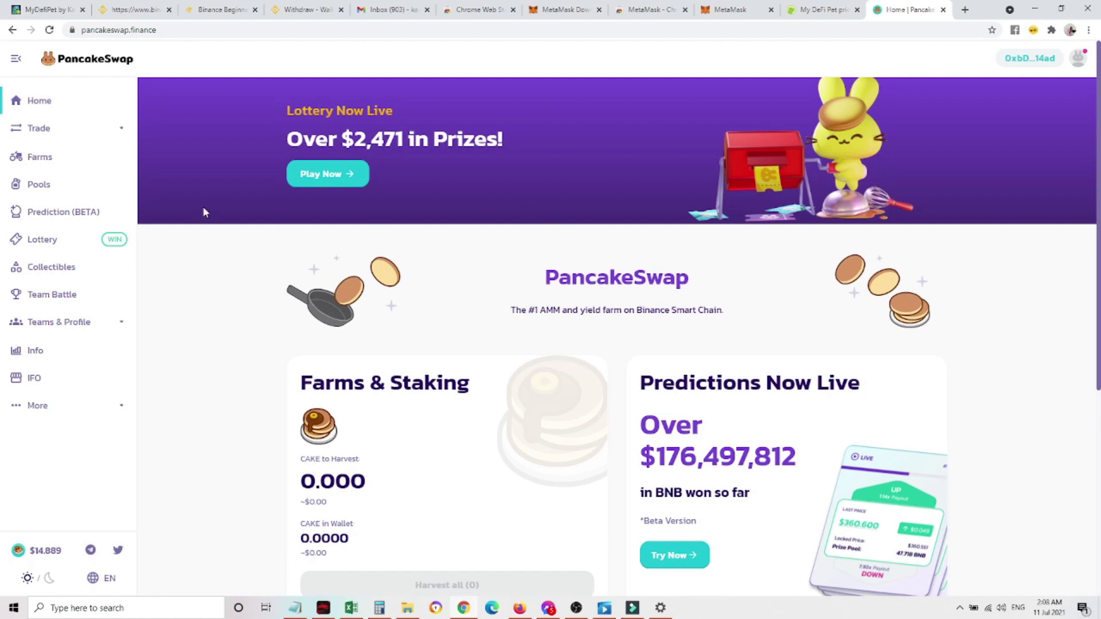
Go to Trade > Exchange and open the token search for the To currency
click(59, 135)
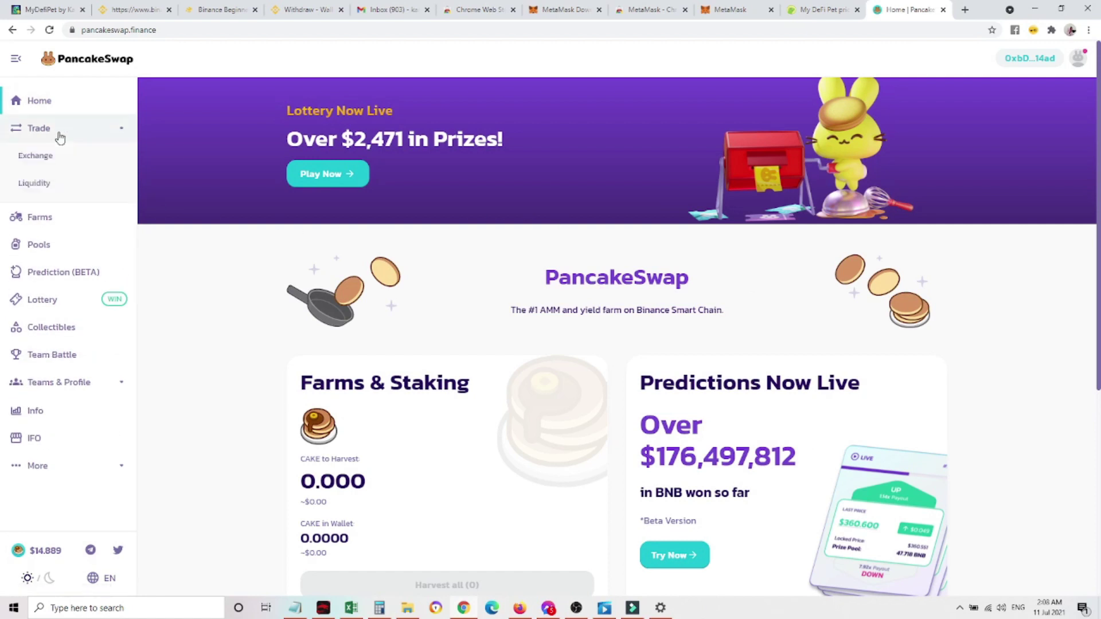
click(52, 155)
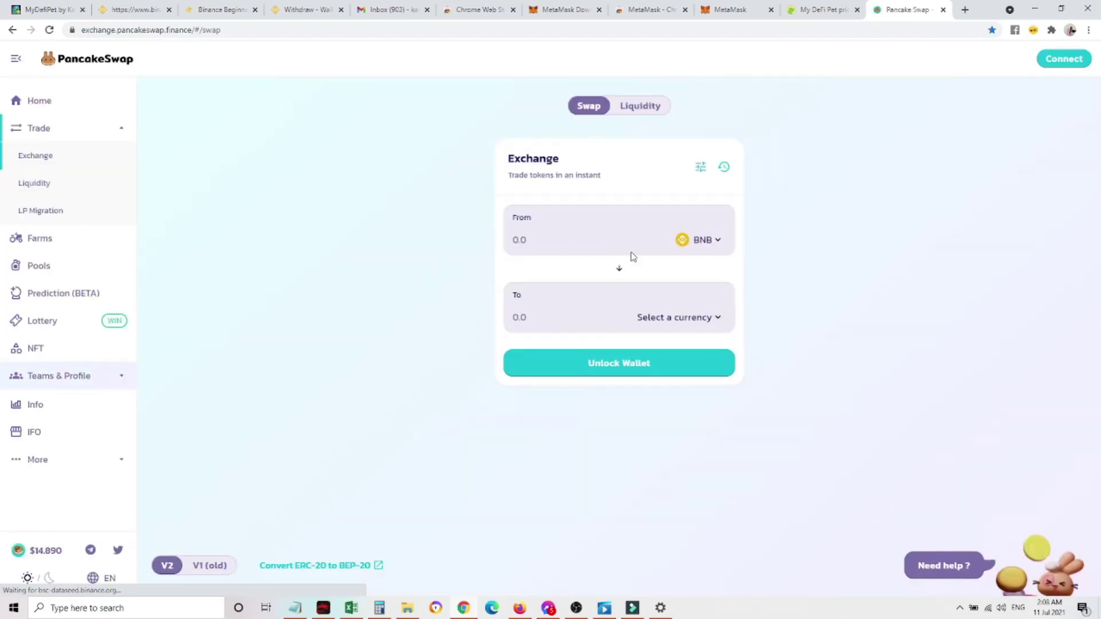
click(707, 320)
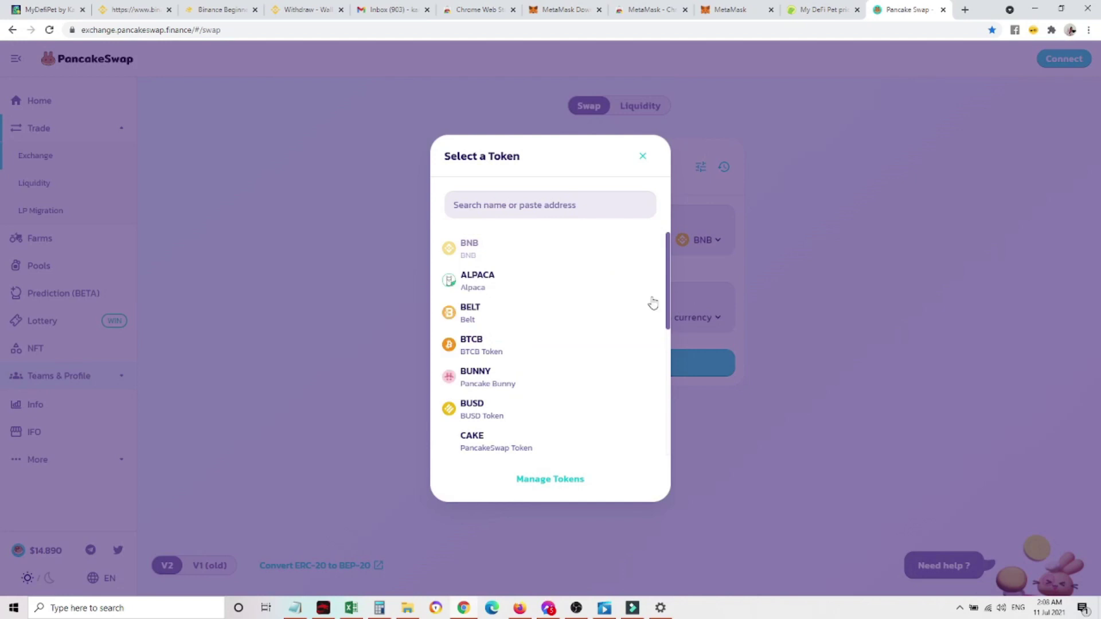
click(550, 209)
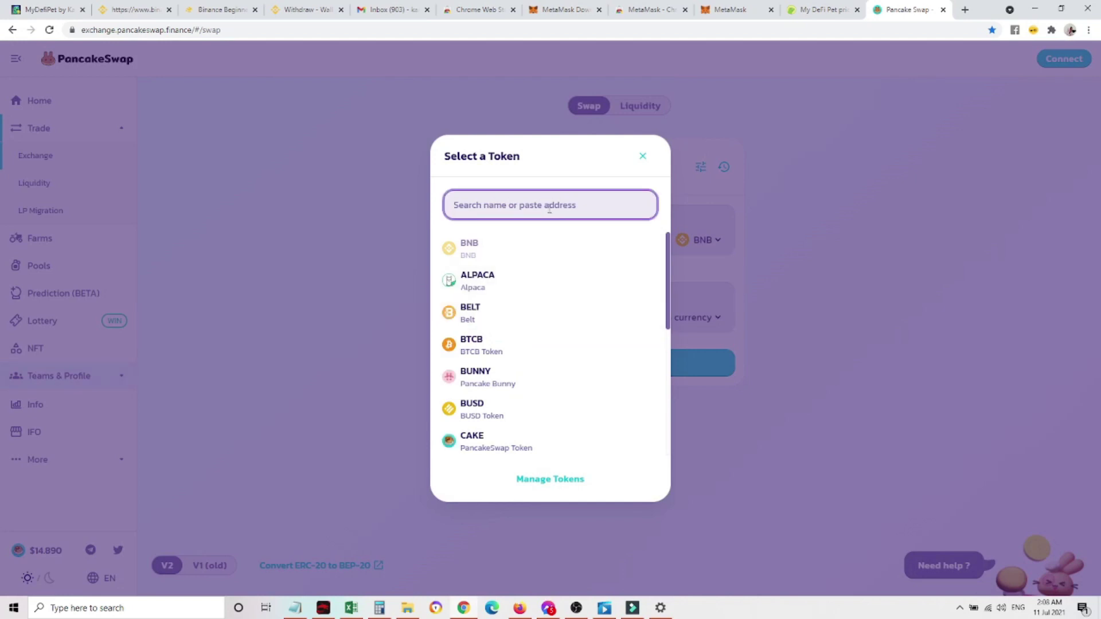
Recopy DPET's contract address from CoinGecko, paste it, and import DPET after accepting the warning
click(824, 10)
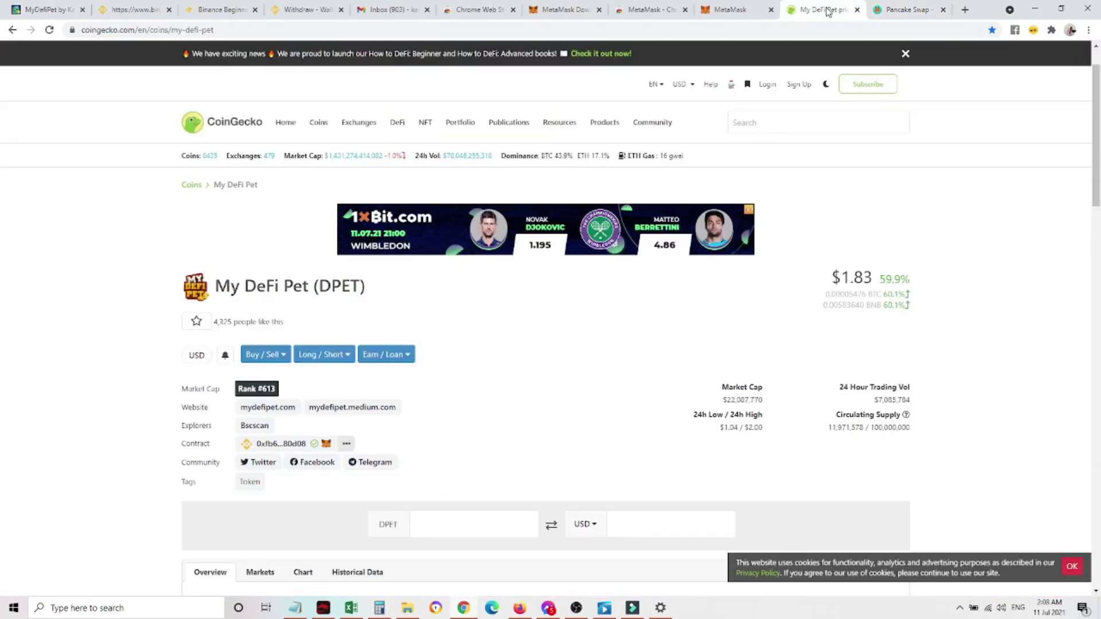
click(315, 445)
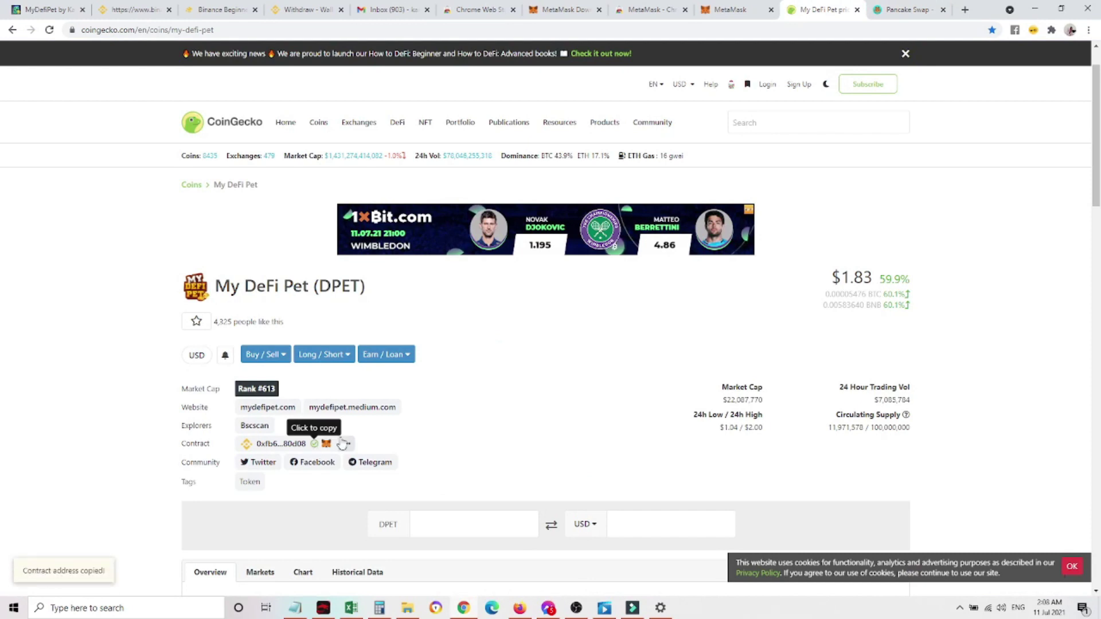
click(913, 16)
key(ctrl+v)
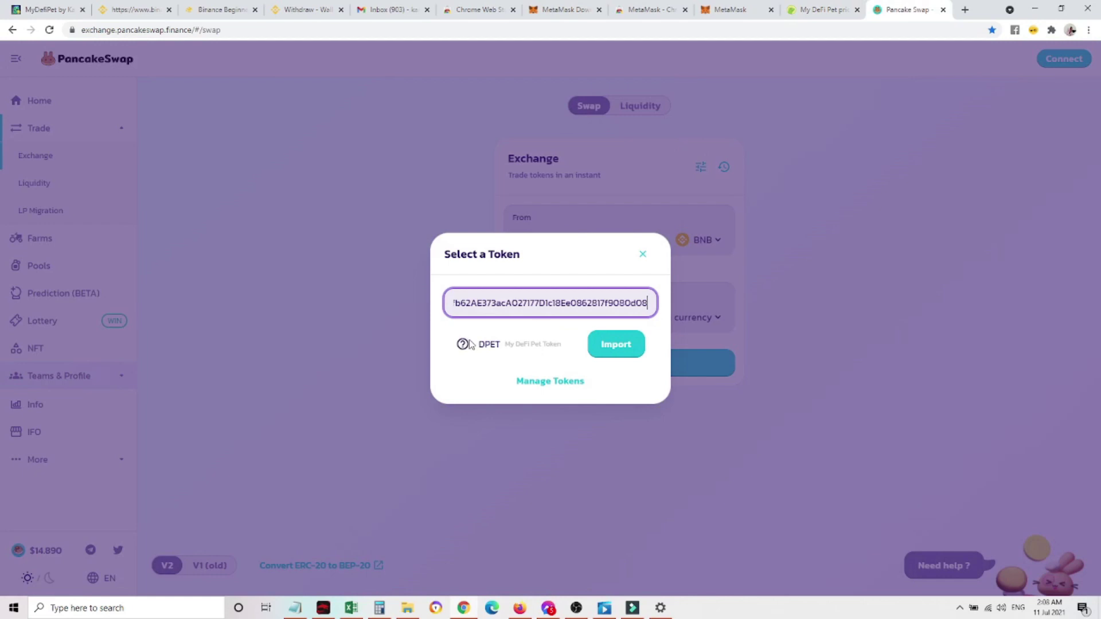
click(620, 349)
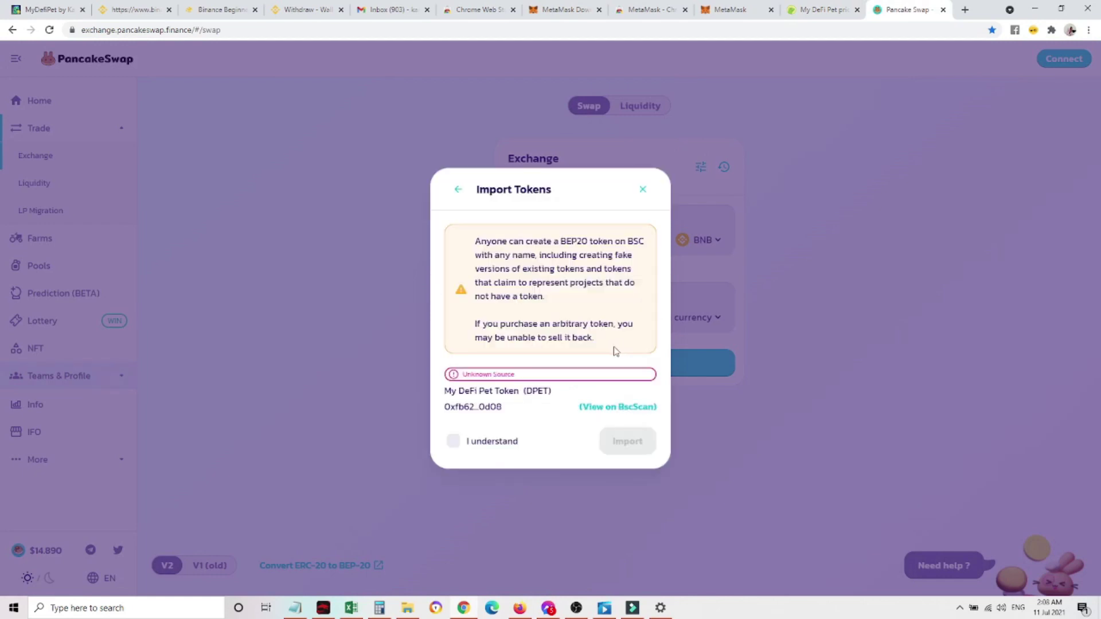
click(453, 441)
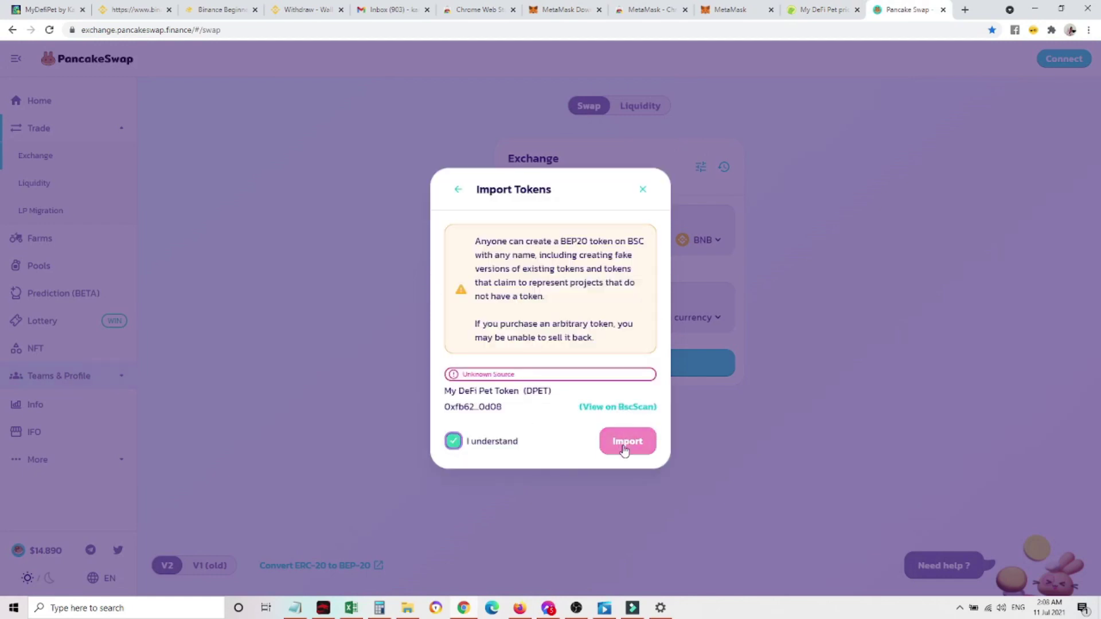
click(623, 449)
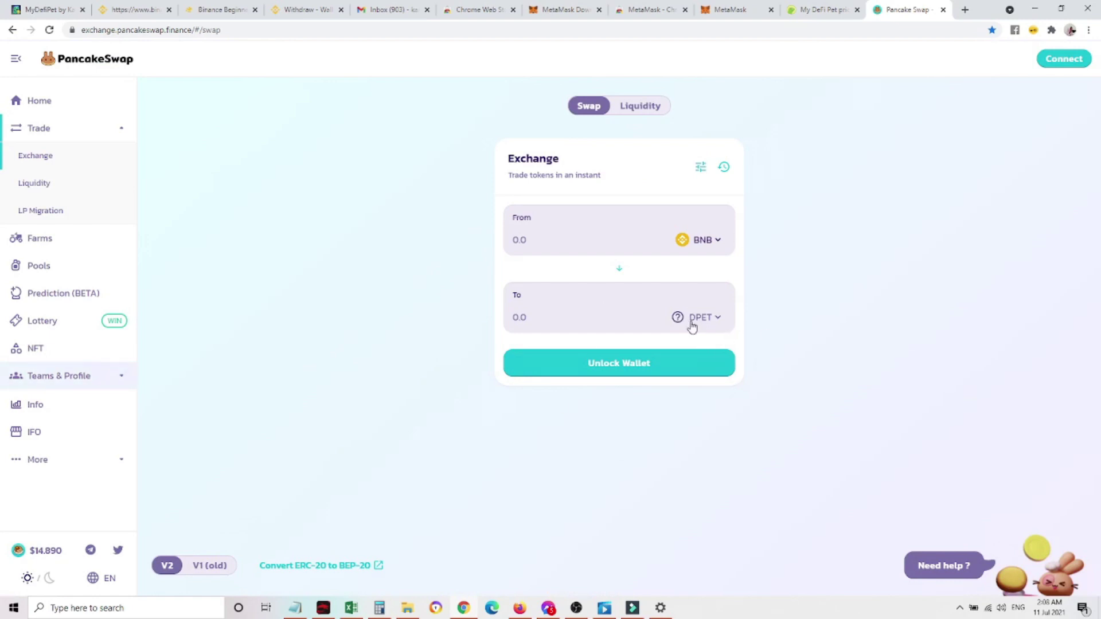
Check the From token list, keeping BNB, and open a new browser tab
click(709, 236)
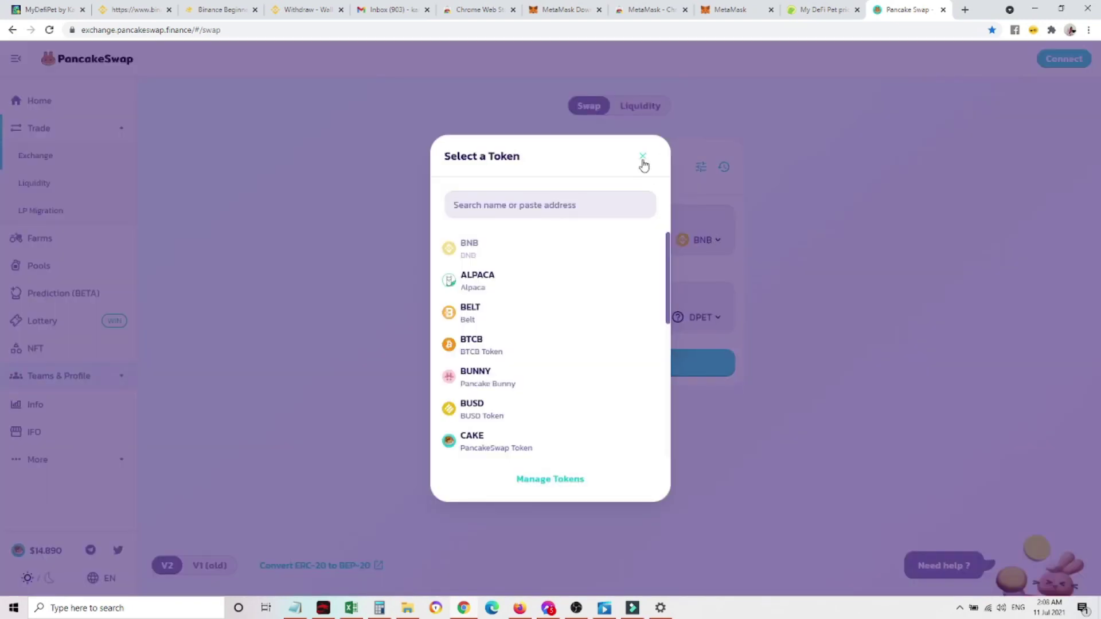
click(643, 156)
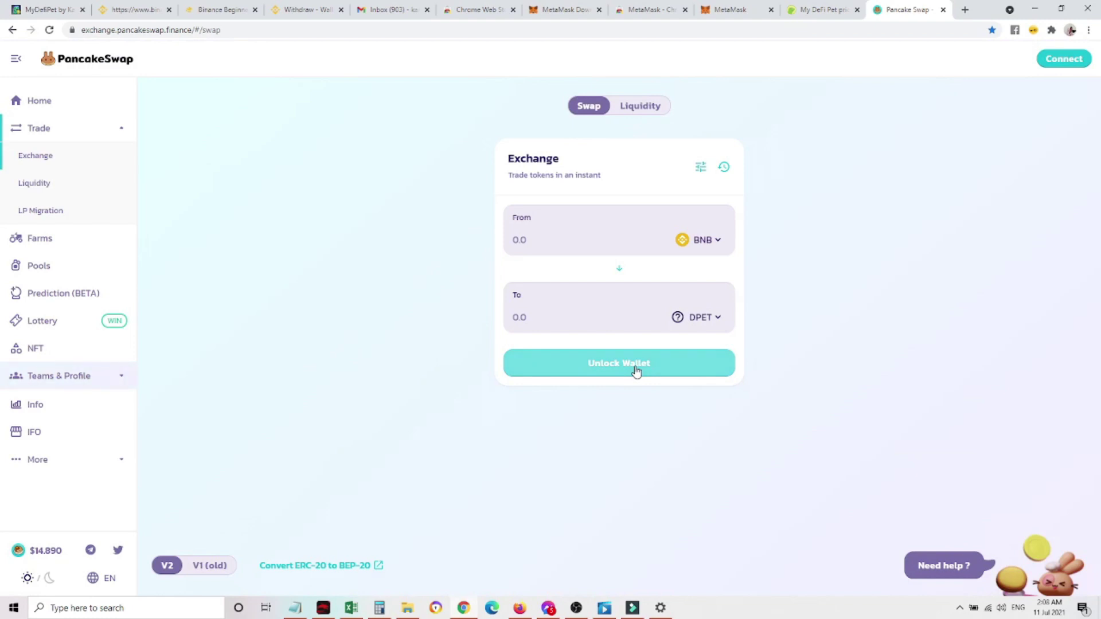
click(965, 10)
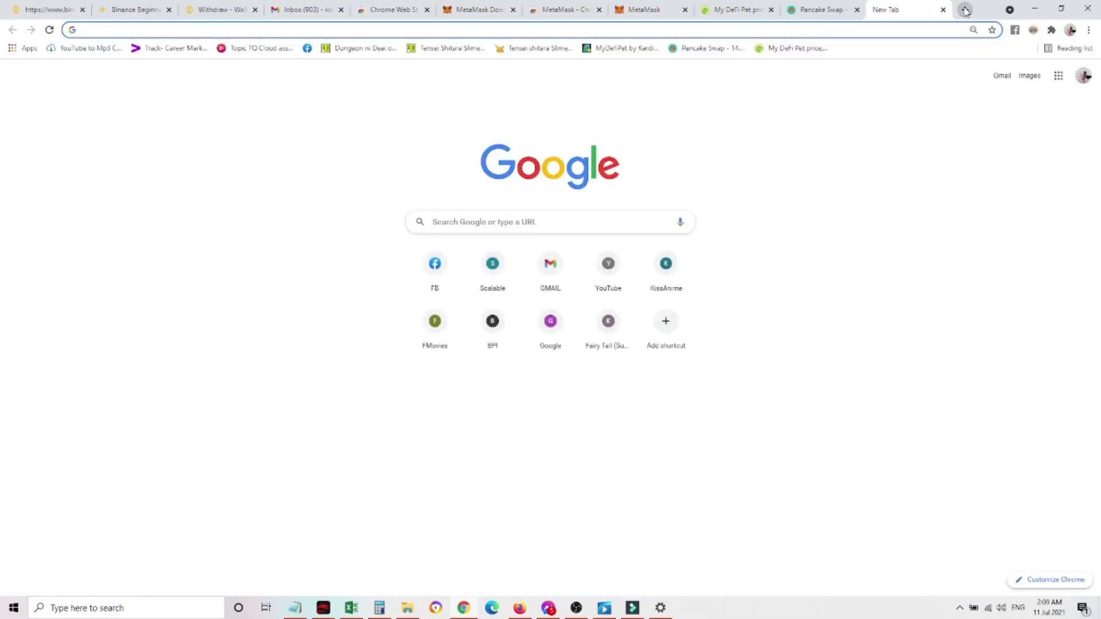
Go to mydefipet.com, launch the game on BSC Chain, and check the wallet's DPET balance
text(mydefipet.com)
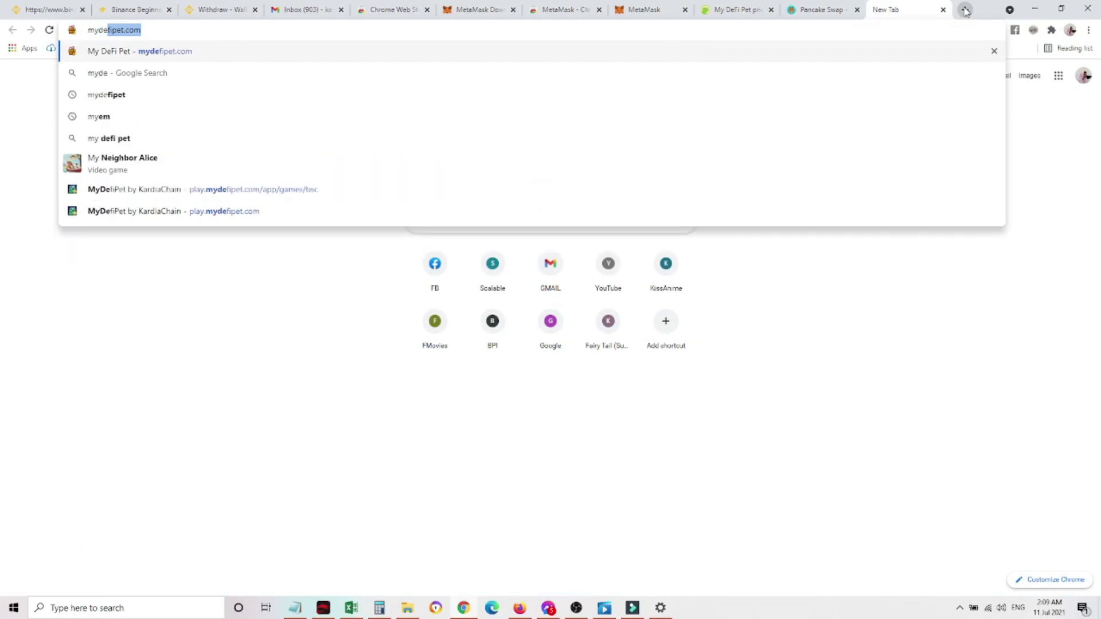
key(Return)
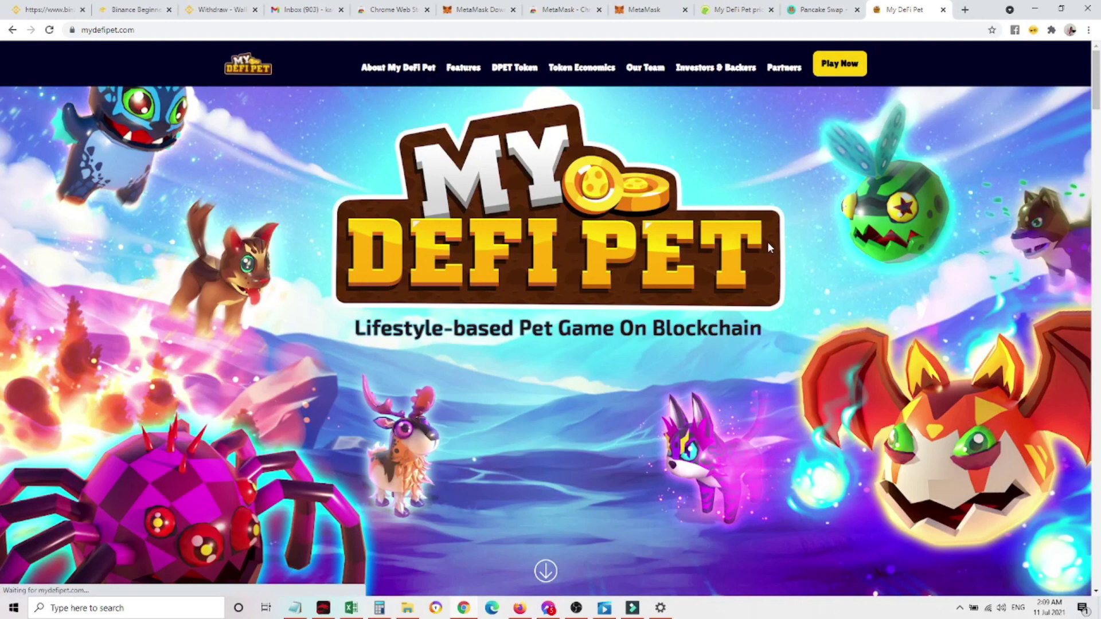
click(850, 74)
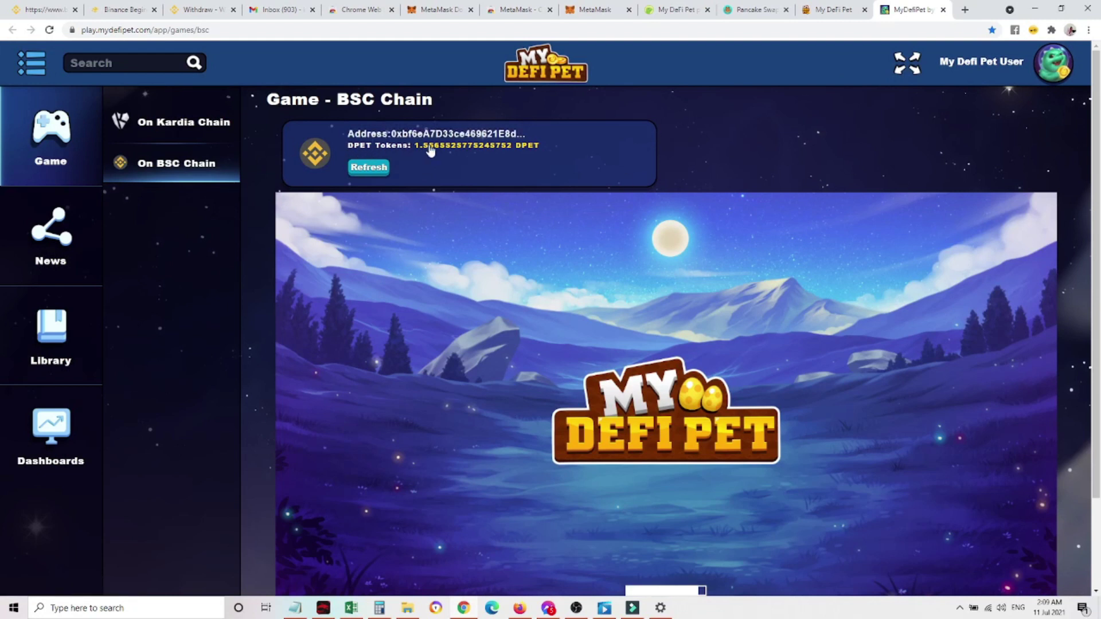
drag(554, 148, 345, 145)
click(556, 158)
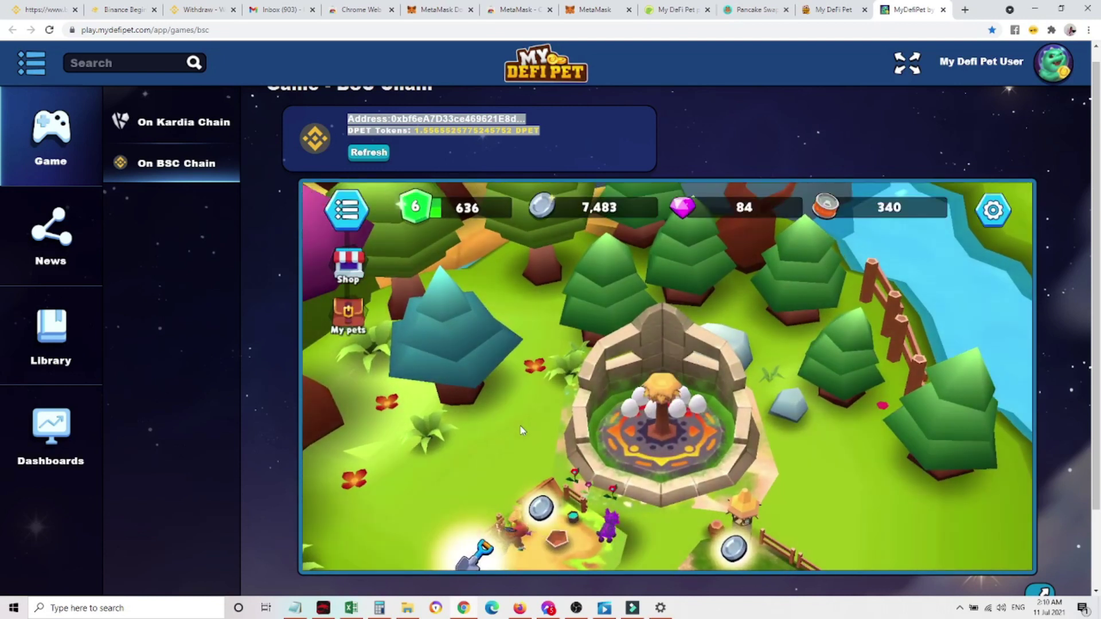
click(343, 269)
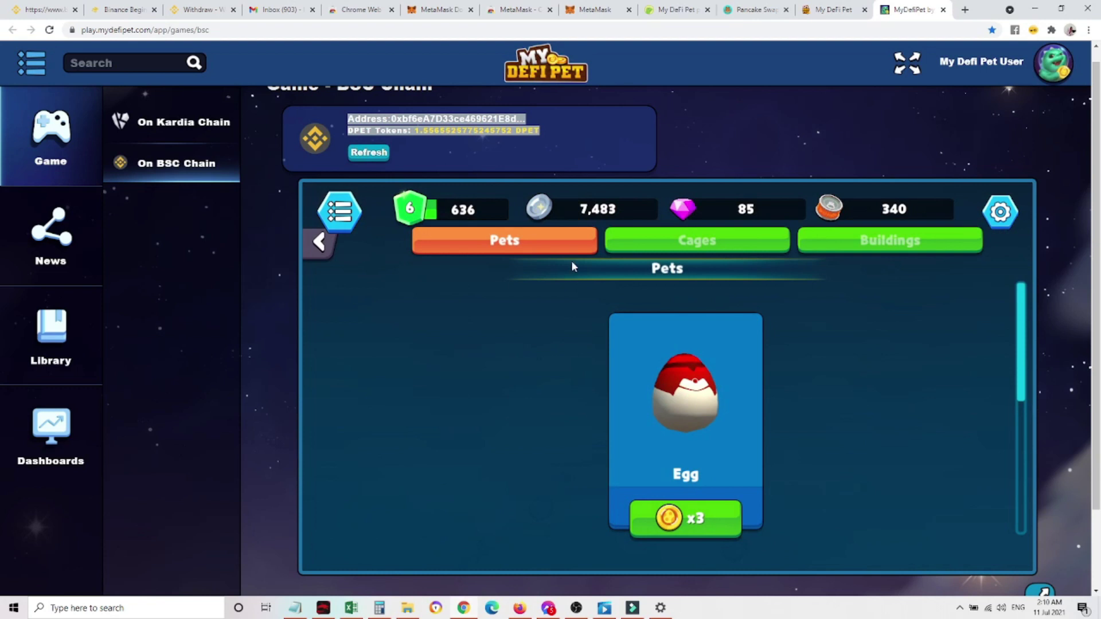
Buy the x3 Egg from the Pets shop and confirm the 0.0025 gas-fee transaction in MetaMask
click(505, 154)
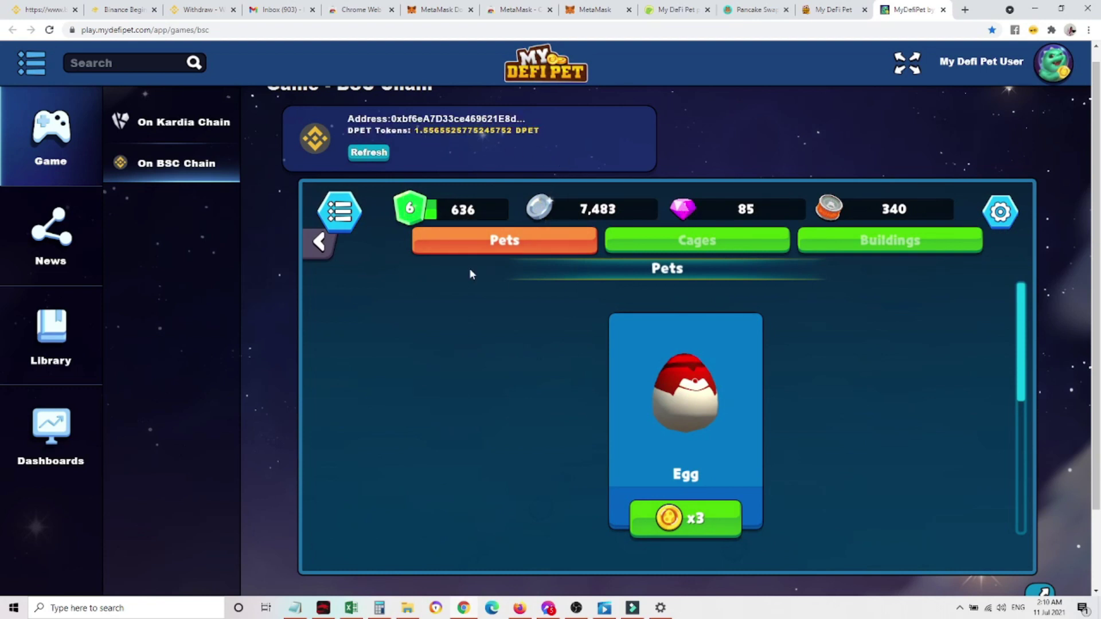
click(695, 531)
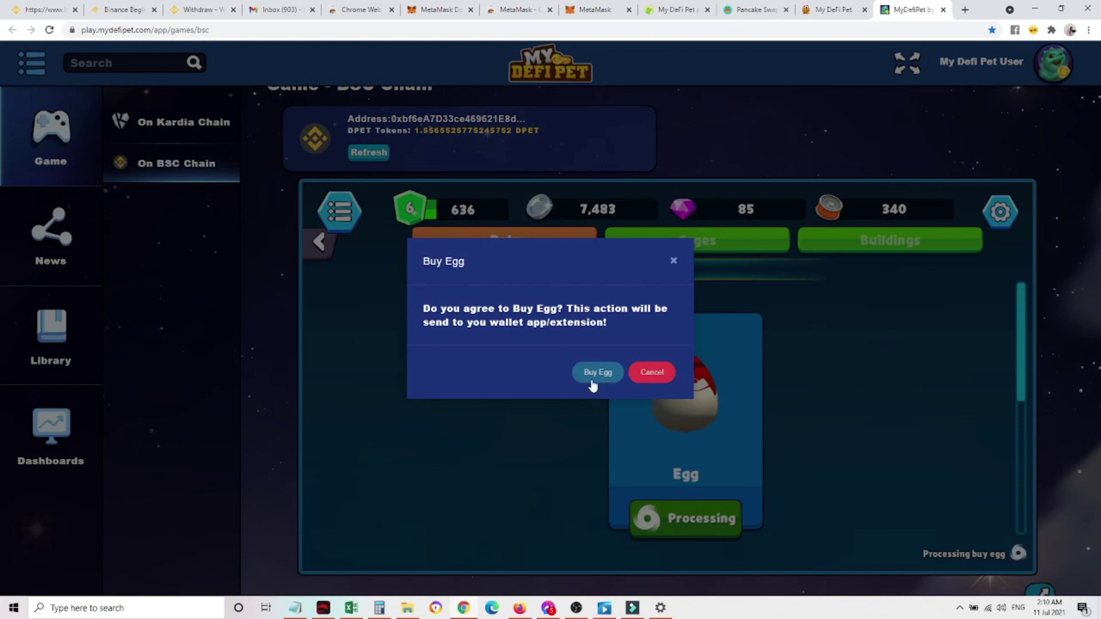
click(596, 374)
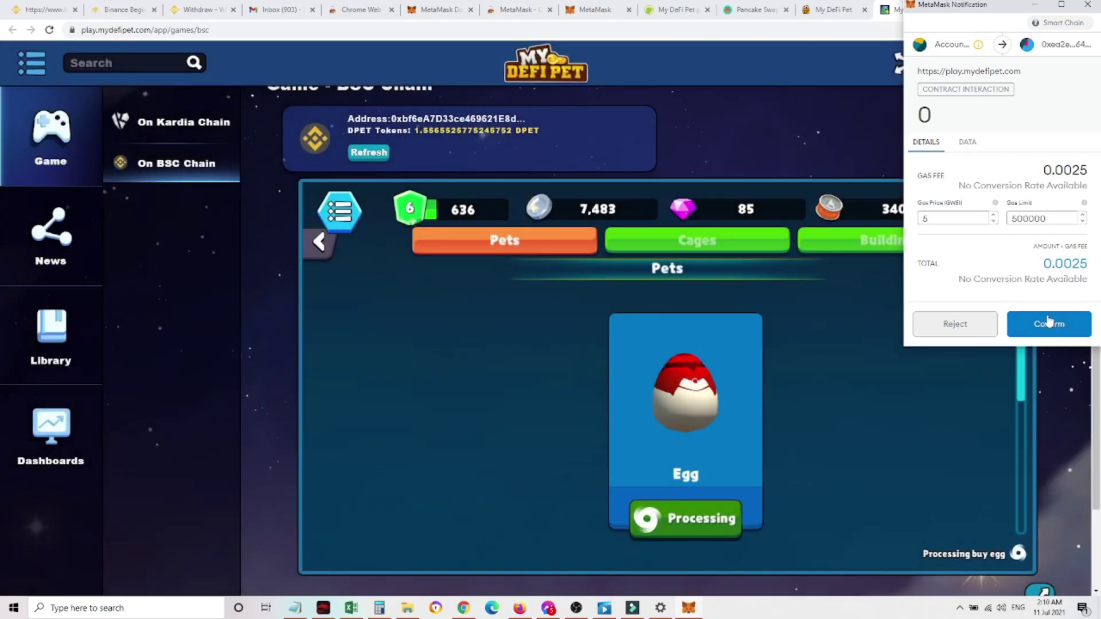
click(1027, 325)
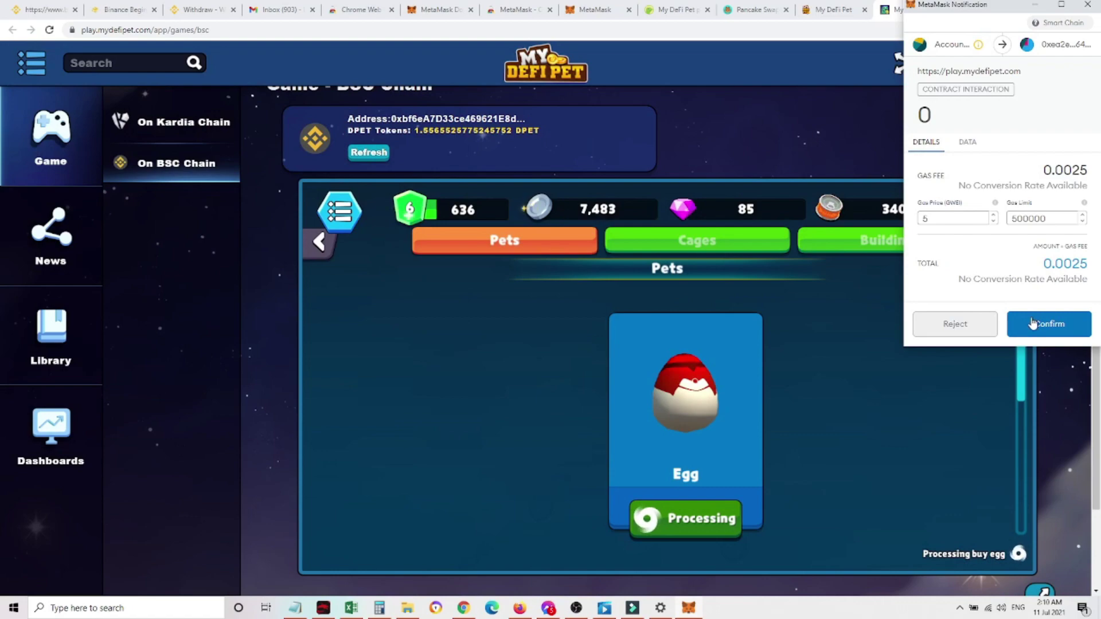